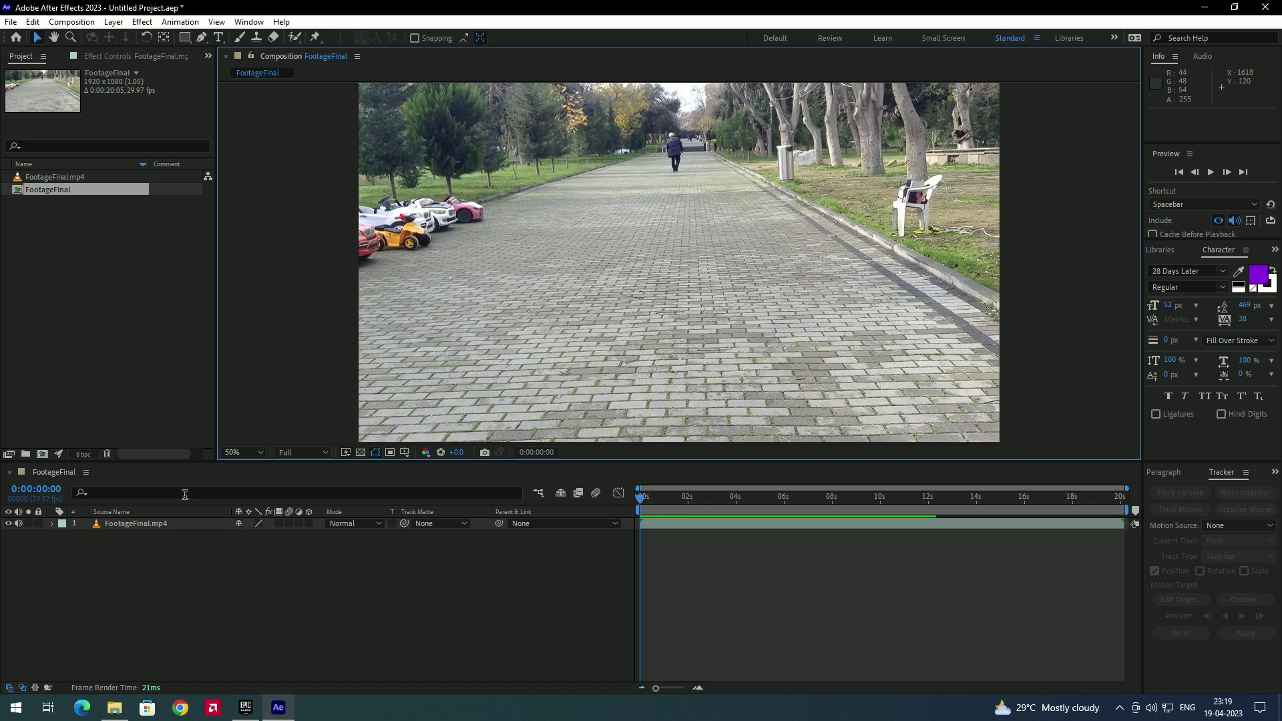
- Run the 3D camera tracker on the FootageFinal.mp4 layer and scrub through the solved track points
click(156, 524)
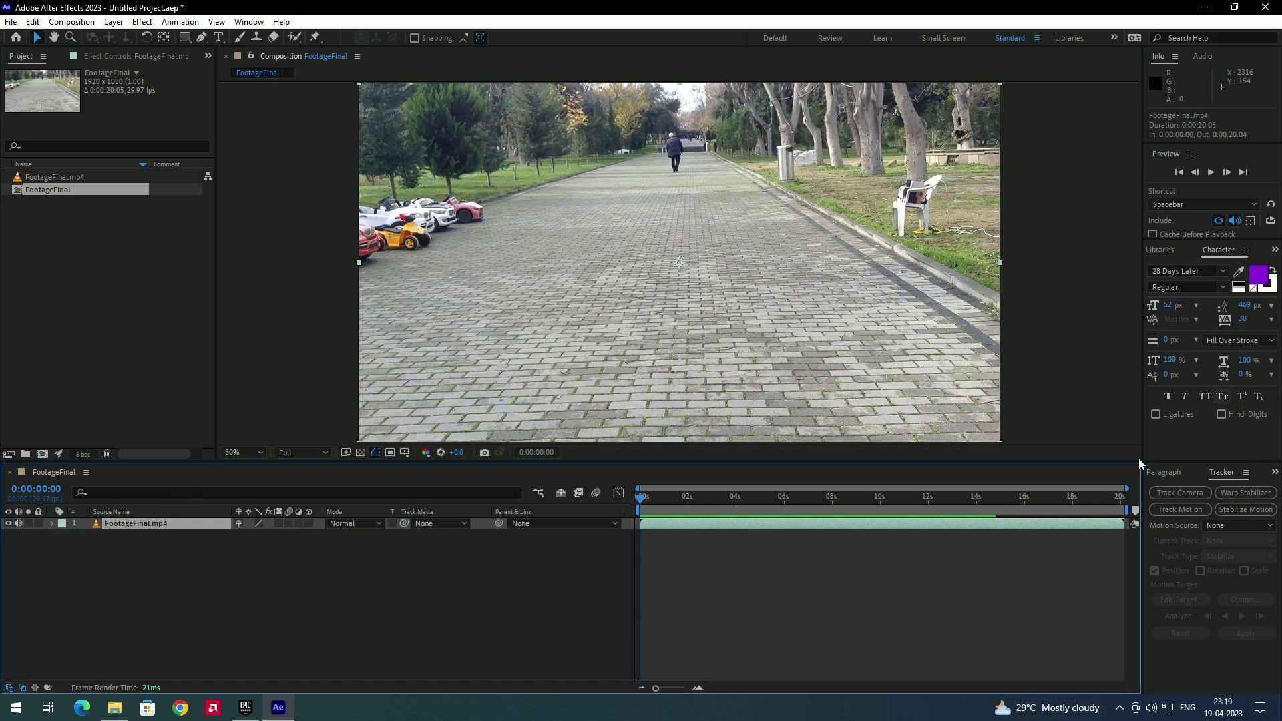
click(1179, 494)
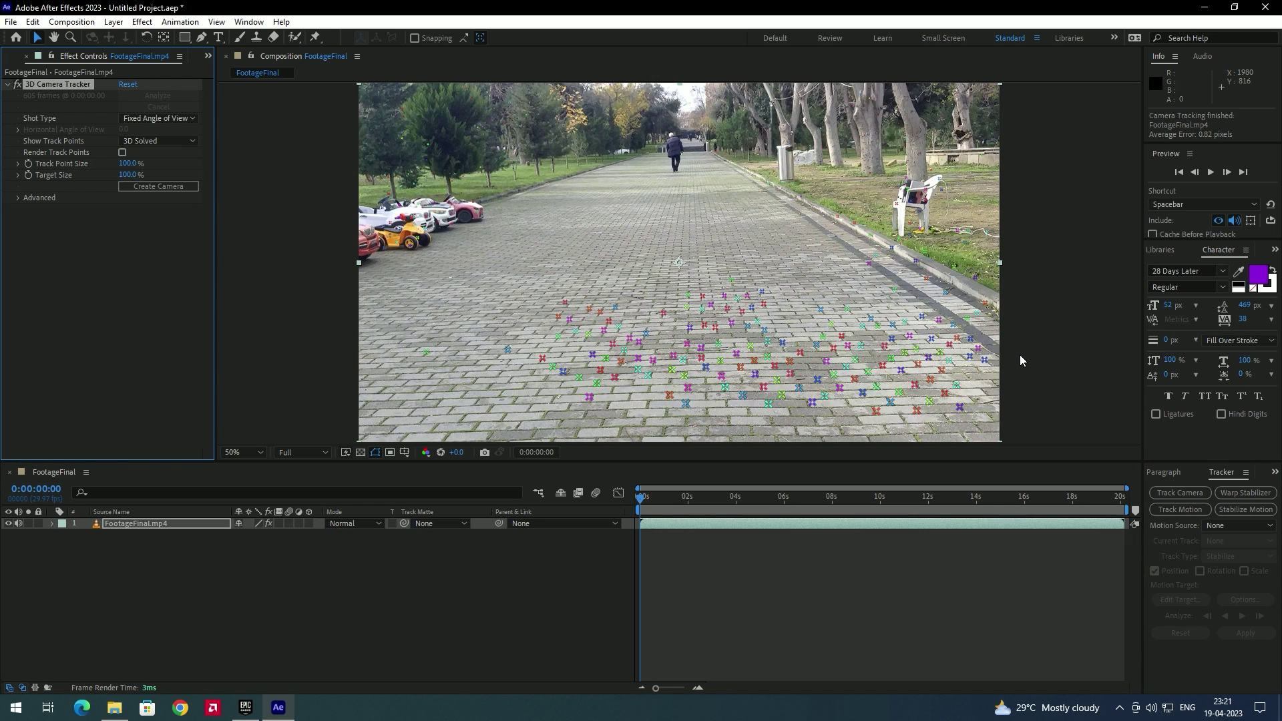
click(633, 518)
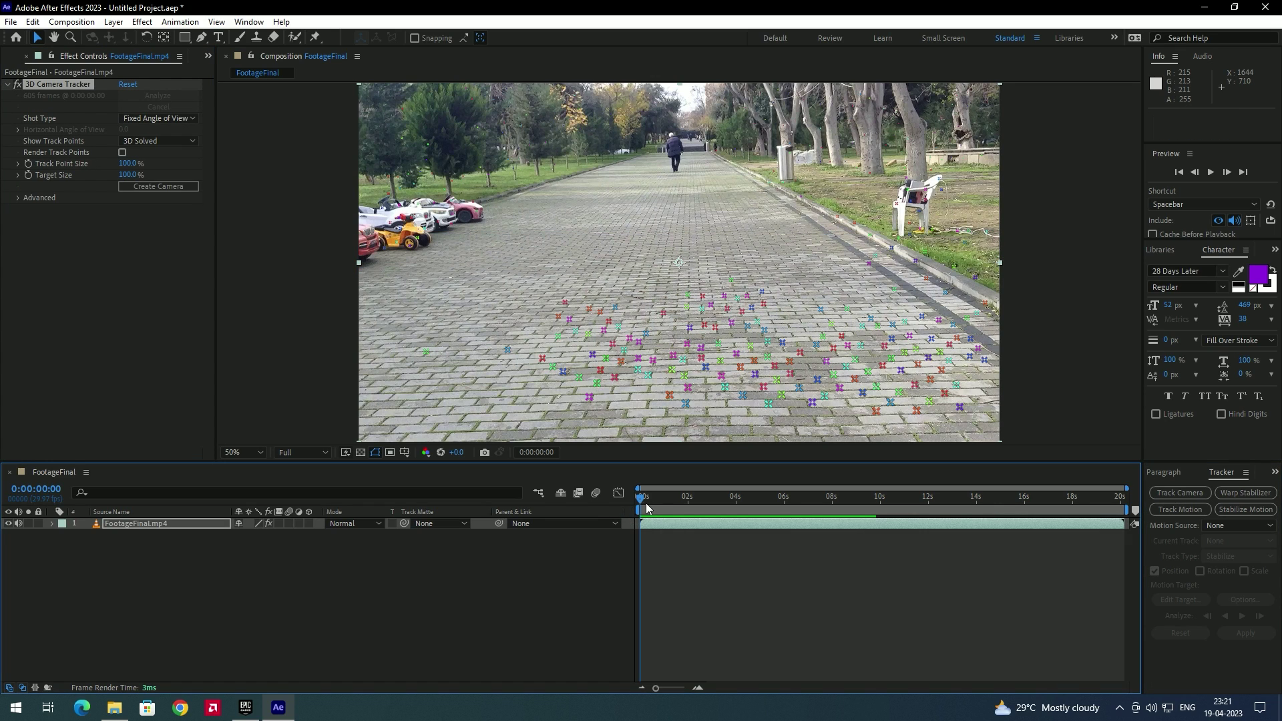
drag(646, 507, 853, 508)
key(Home)
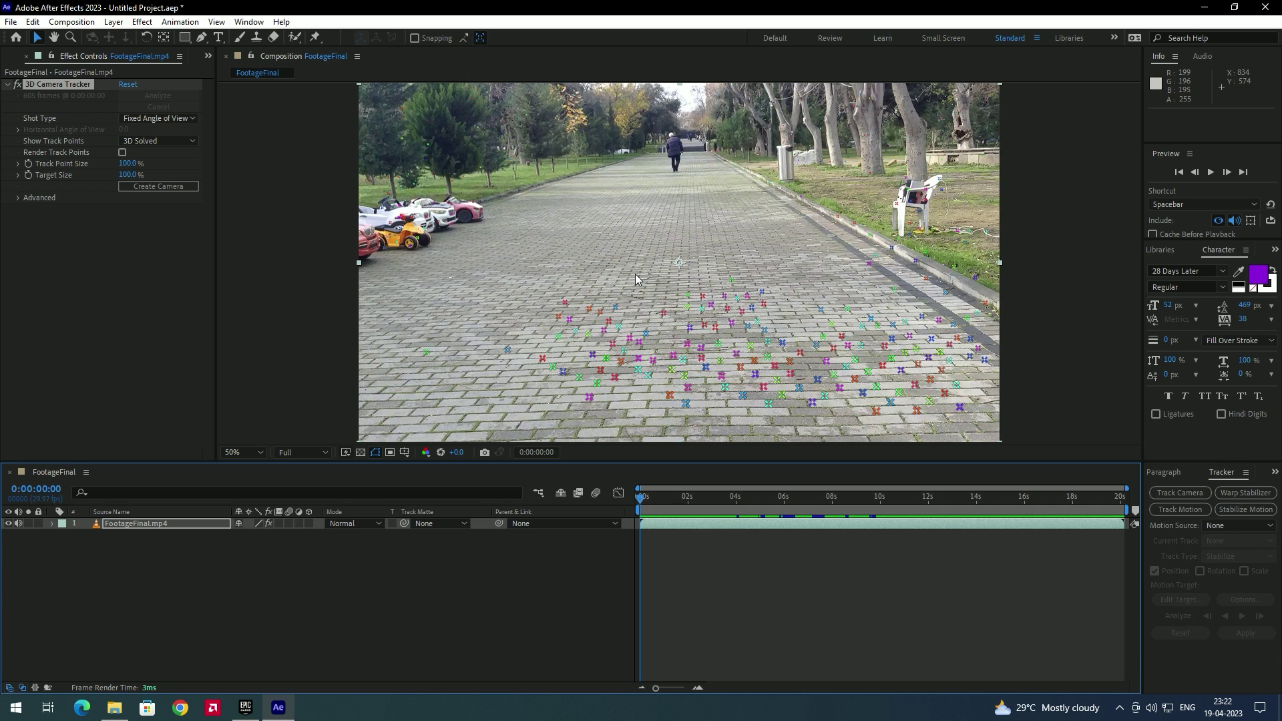
- At 0:00:01:19, select a group of track points on the brick pavement and set them as the ground plane and origin
click(592, 276)
click(679, 498)
click(600, 295)
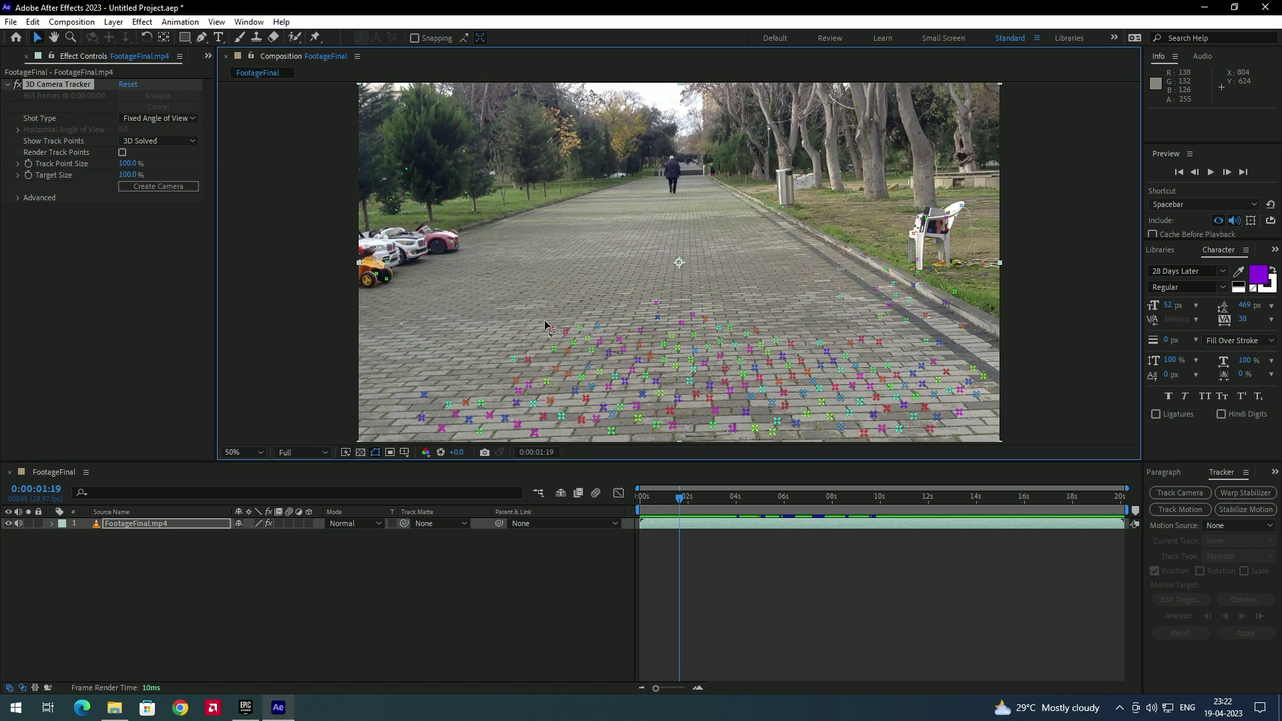
mouse_move(615, 294)
mouse_down()
mouse_move(528, 414)
mouse_move(637, 467)
mouse_move(767, 394)
mouse_up()
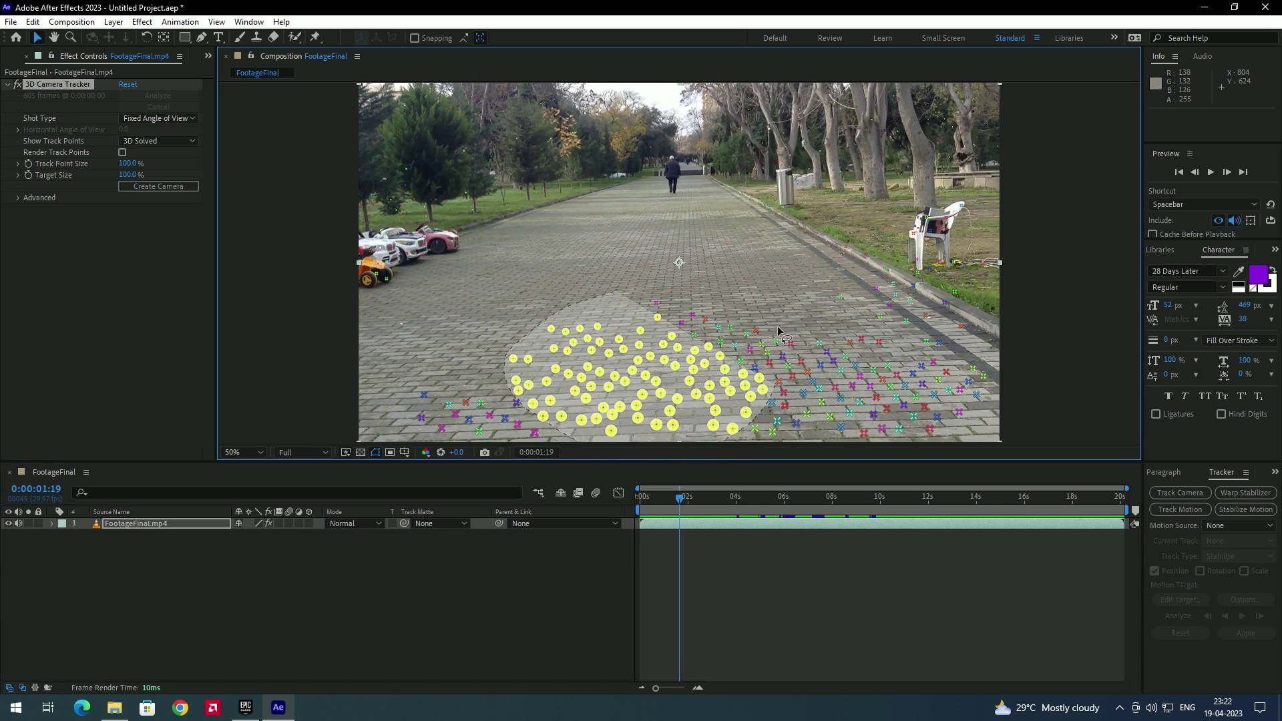
drag(778, 331, 761, 312)
right_click(694, 373)
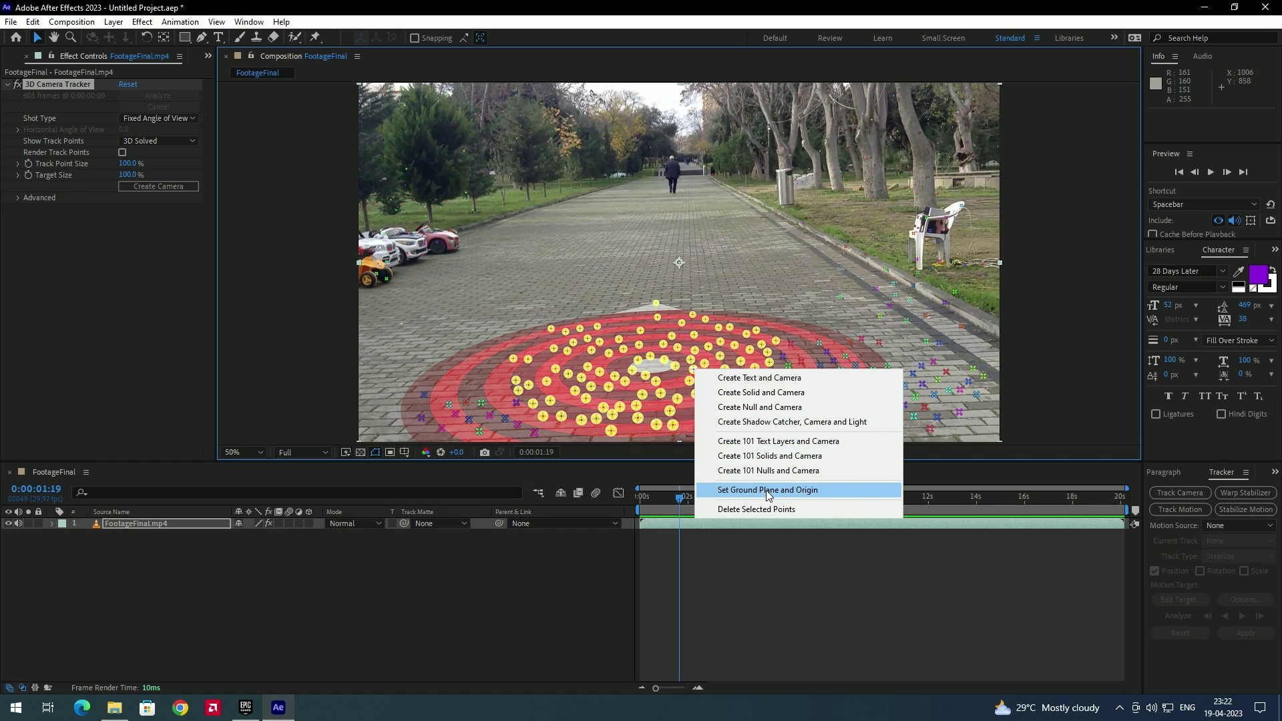
click(768, 491)
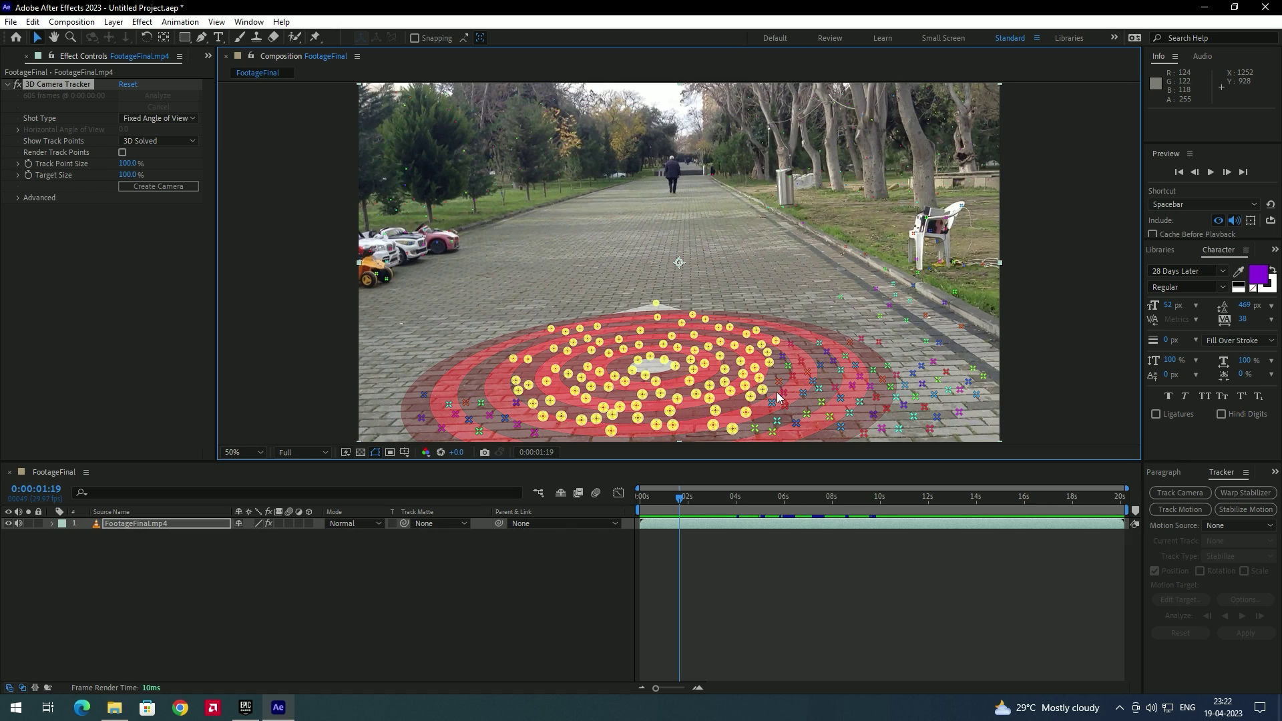
- Create a solid and camera from the selected track points and play the composition from the start to check the track
right_click(680, 366)
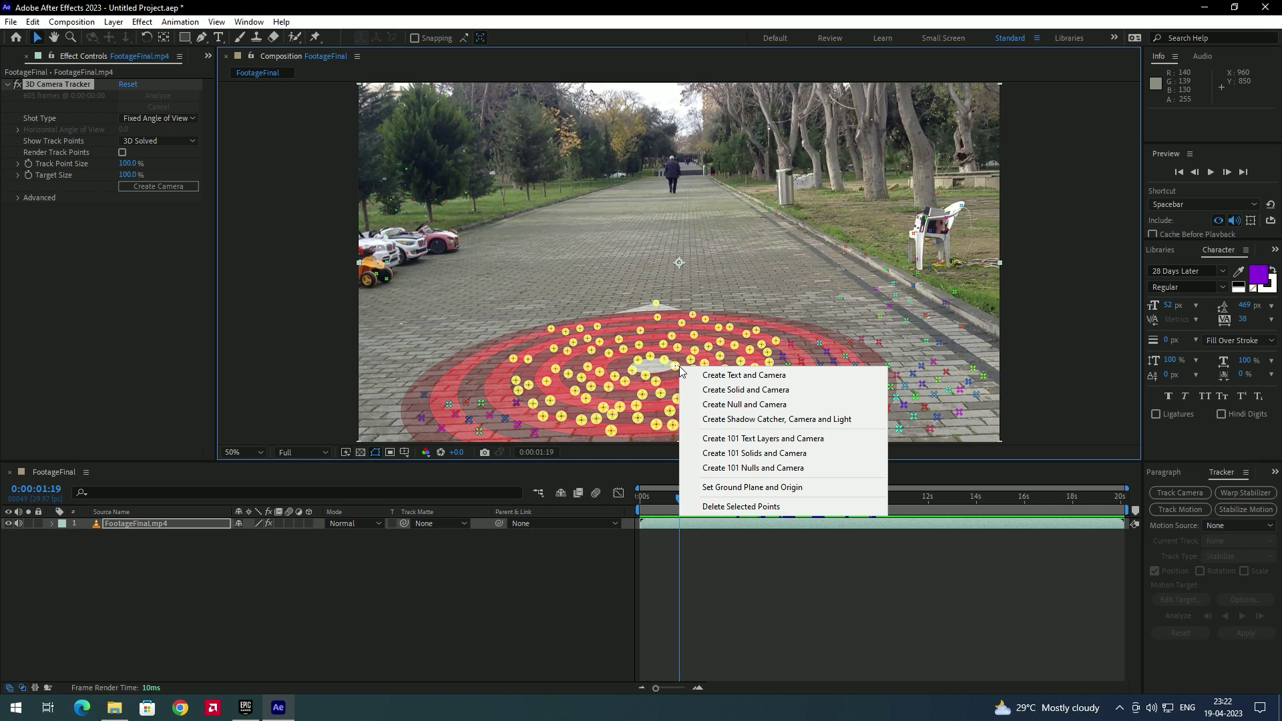
click(759, 390)
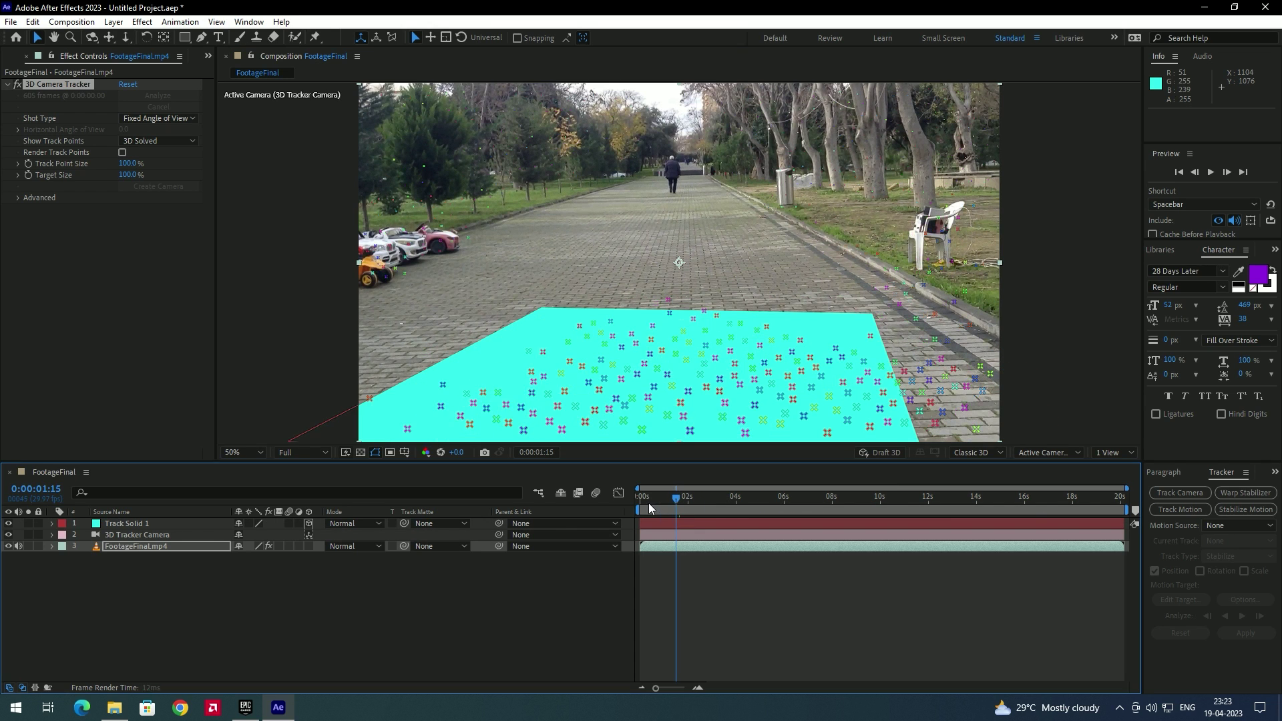
drag(679, 511, 607, 511)
key(space)
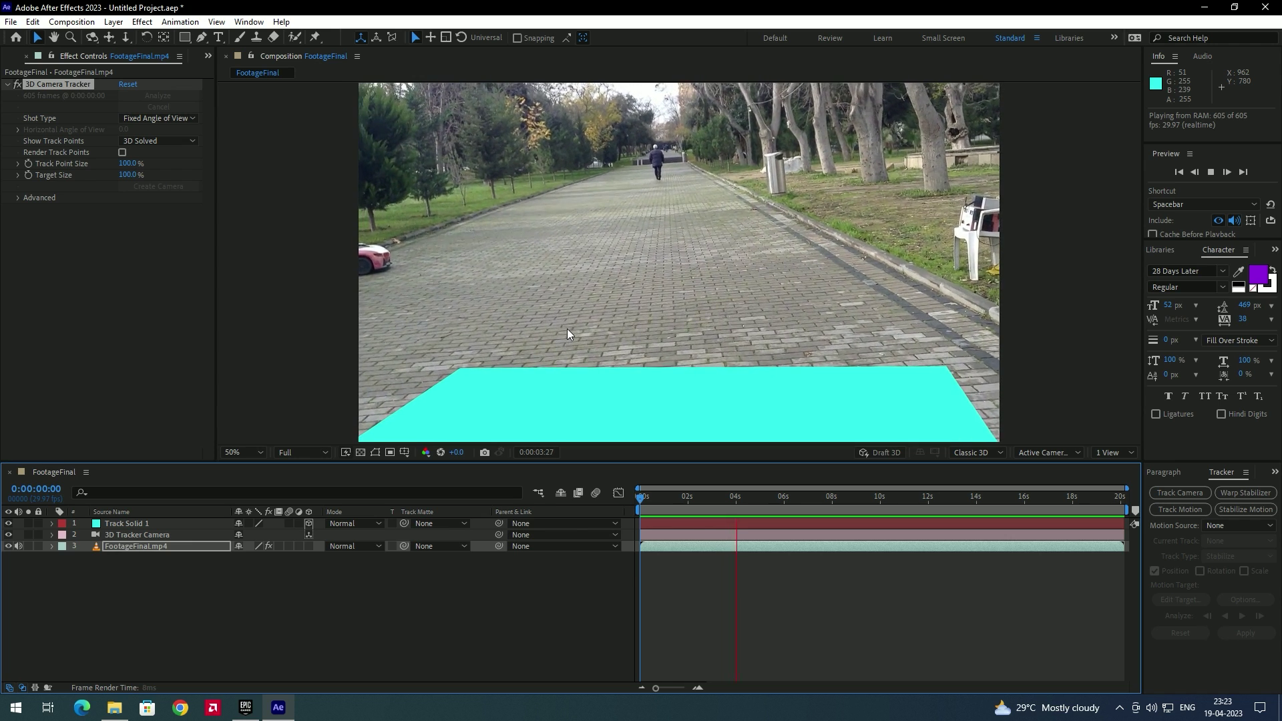
key(space)
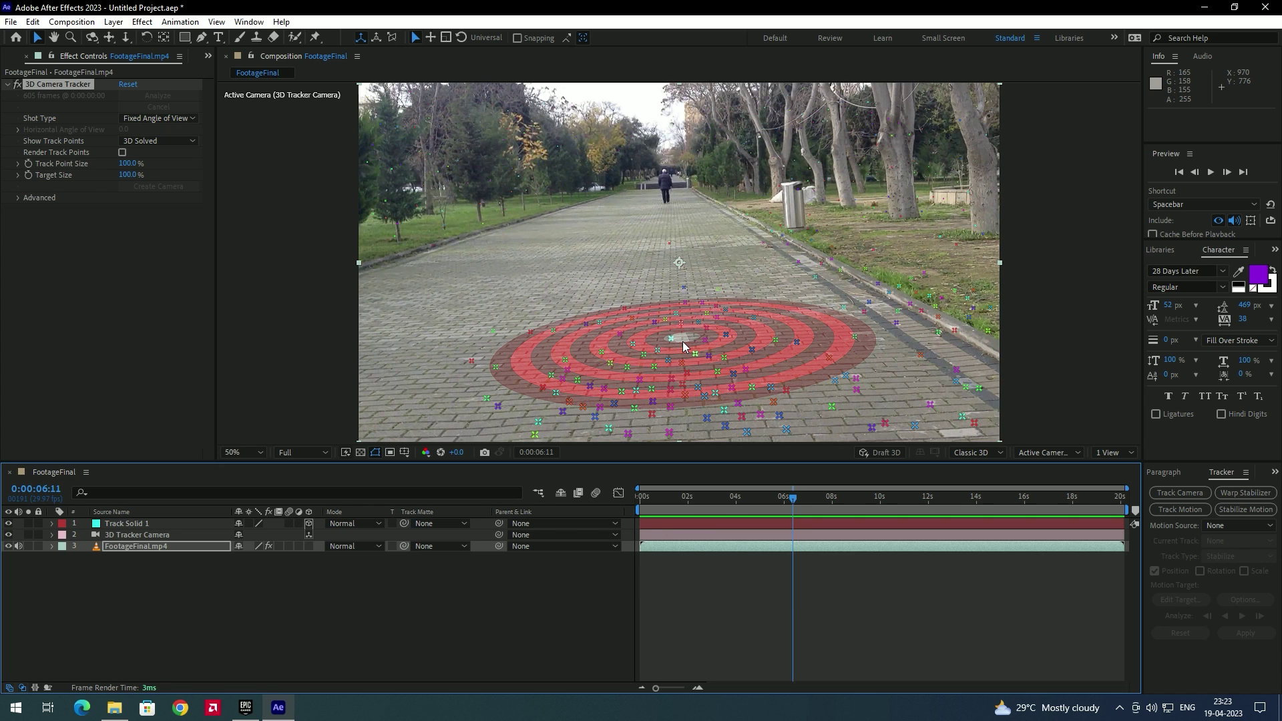
- Save the project as AE in the AE to UE5 folder and export the composition to a Cinema 4D file named CameTracks
click(11, 22)
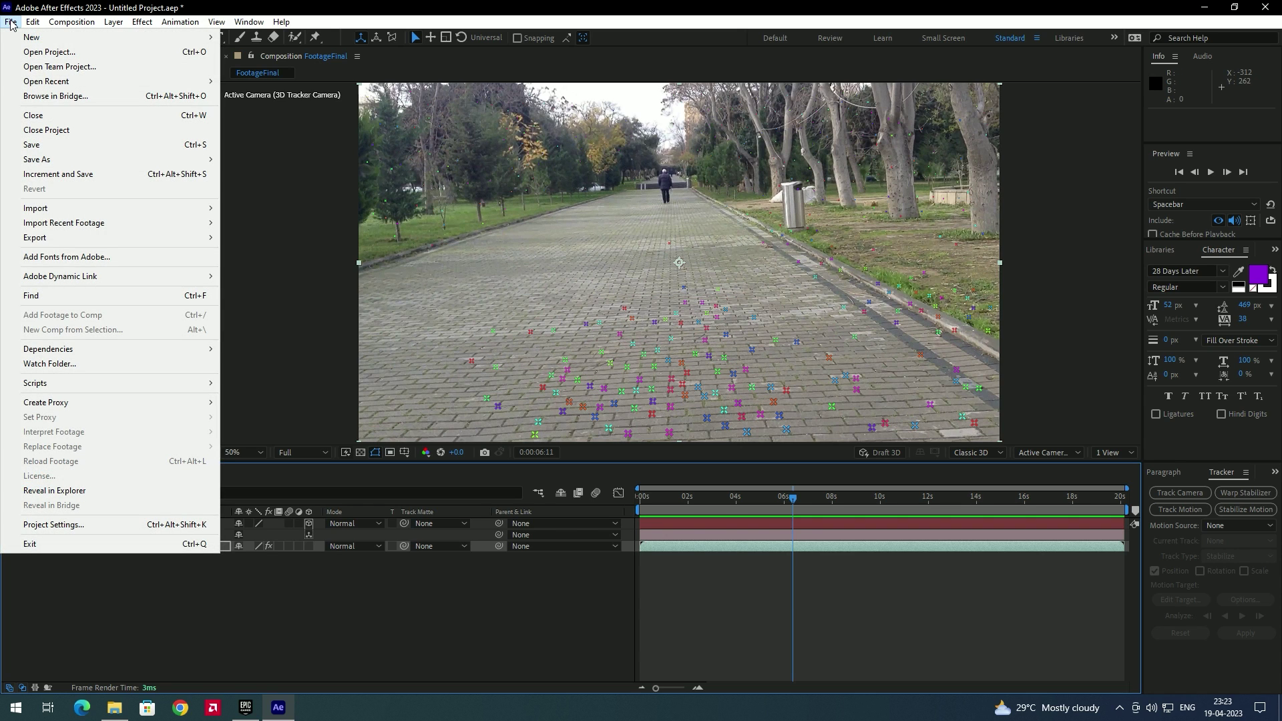
click(58, 145)
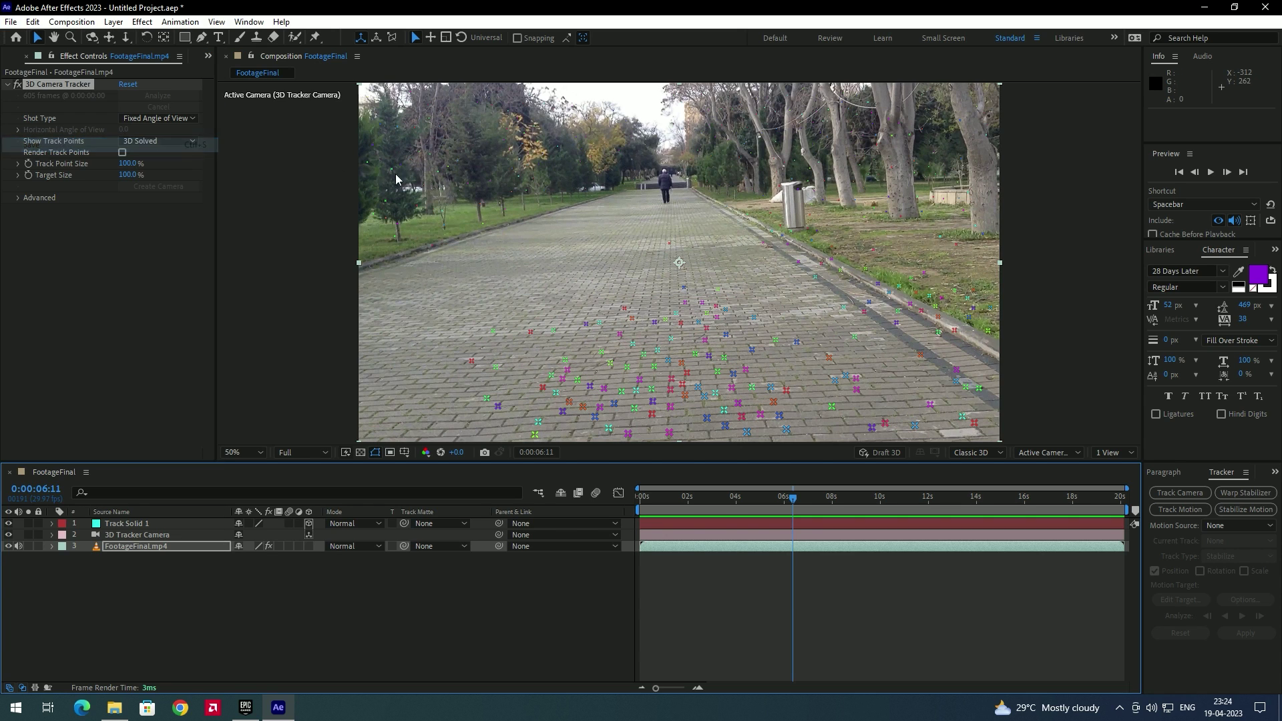
click(11, 22)
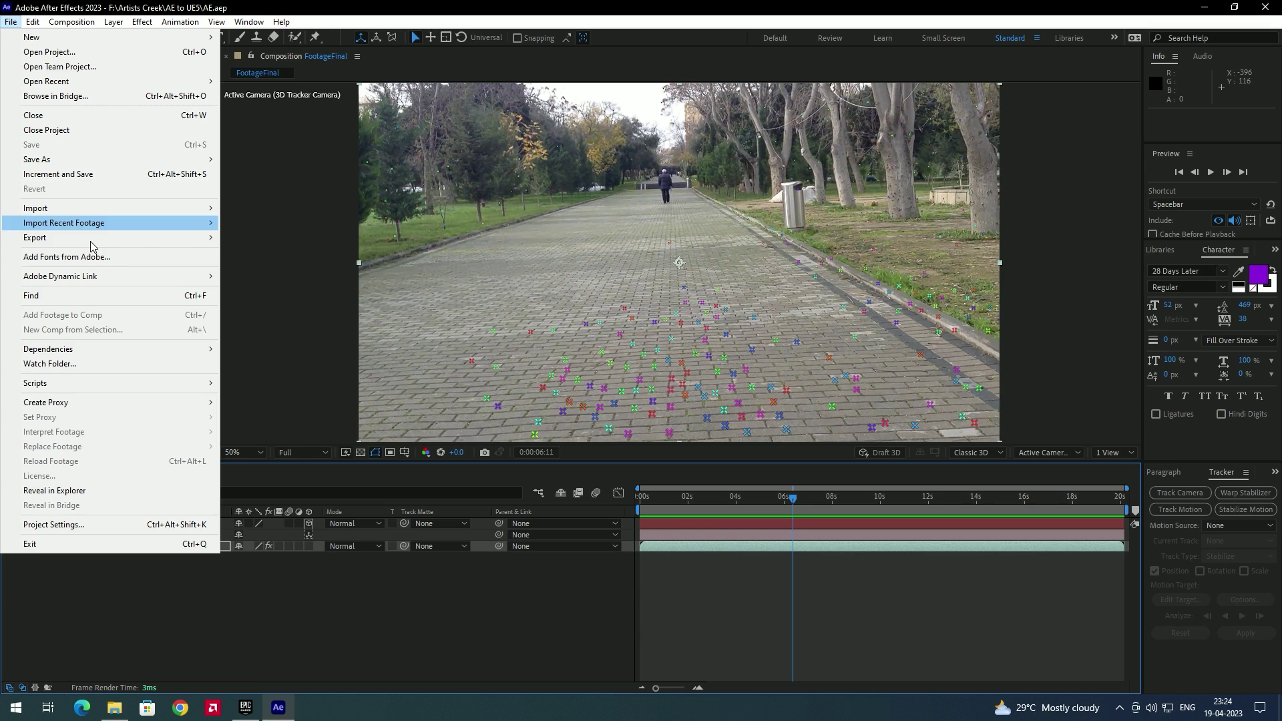
mouse_move(94, 239)
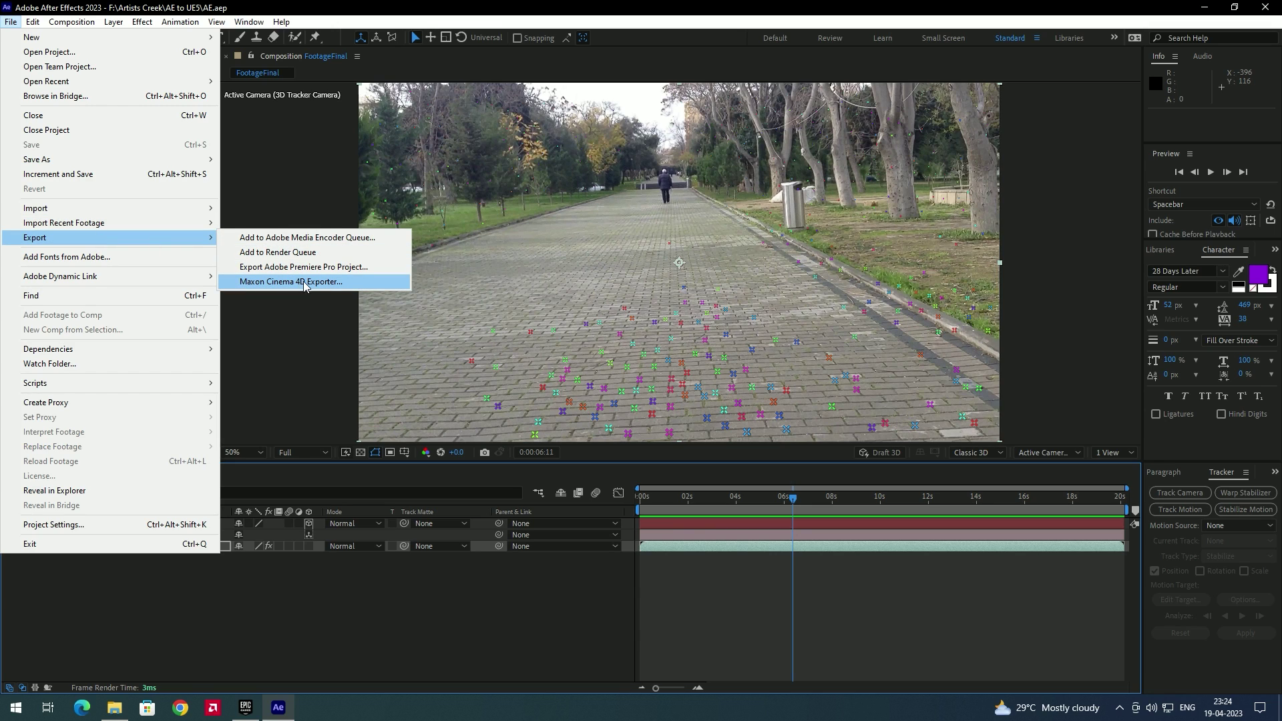
click(337, 286)
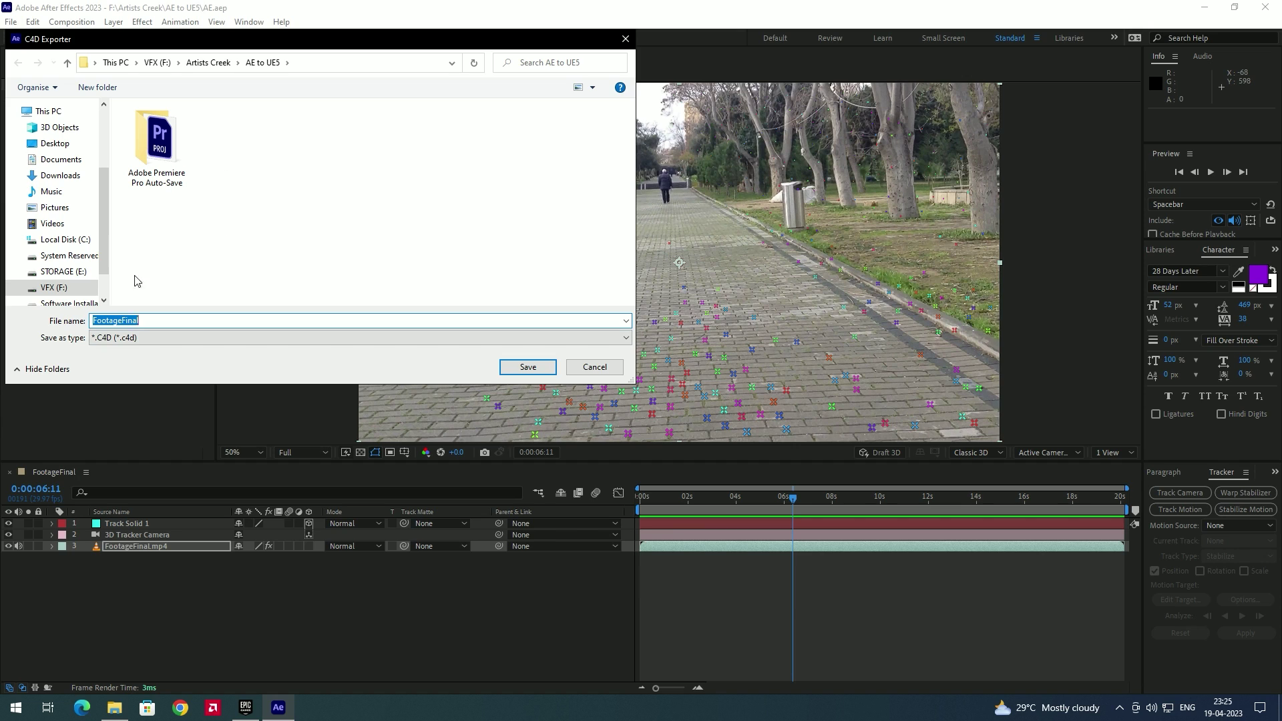
text(CameTracks)
click(516, 367)
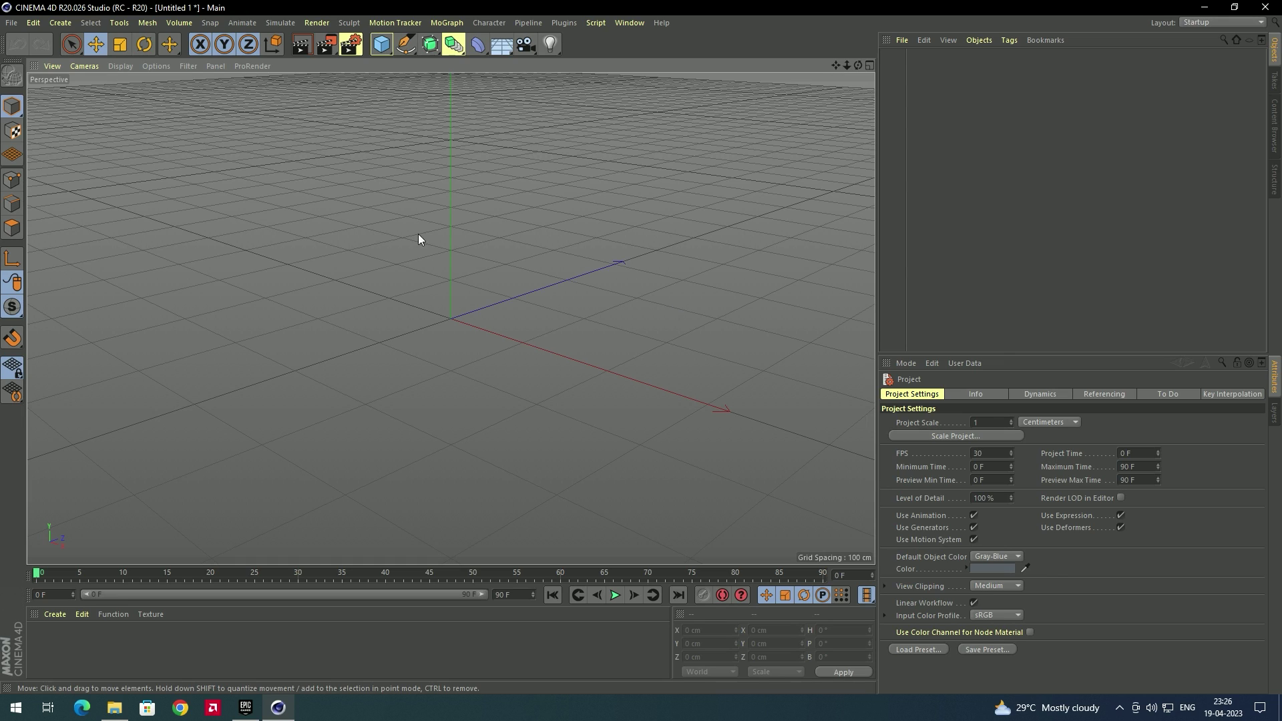
- In Cinema 4D, open the CameTracks file from the AE to UE5 folder and accept the missing-plugin notice
click(11, 23)
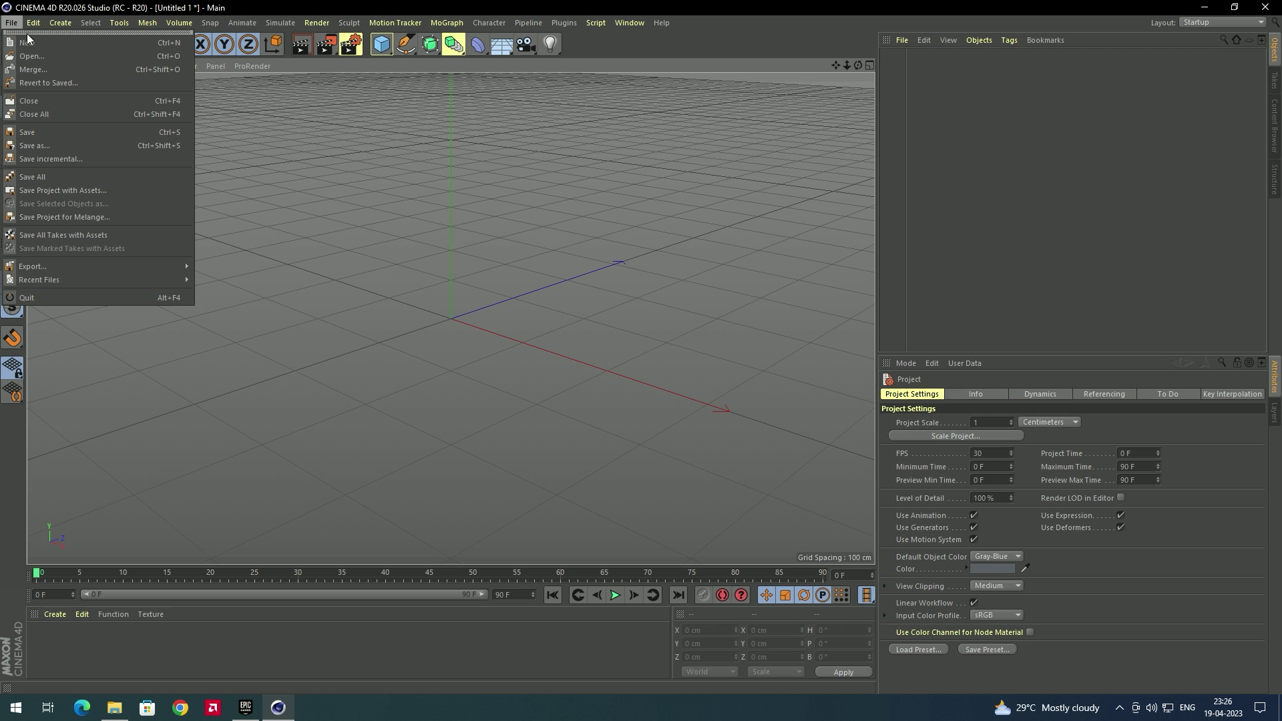
click(55, 54)
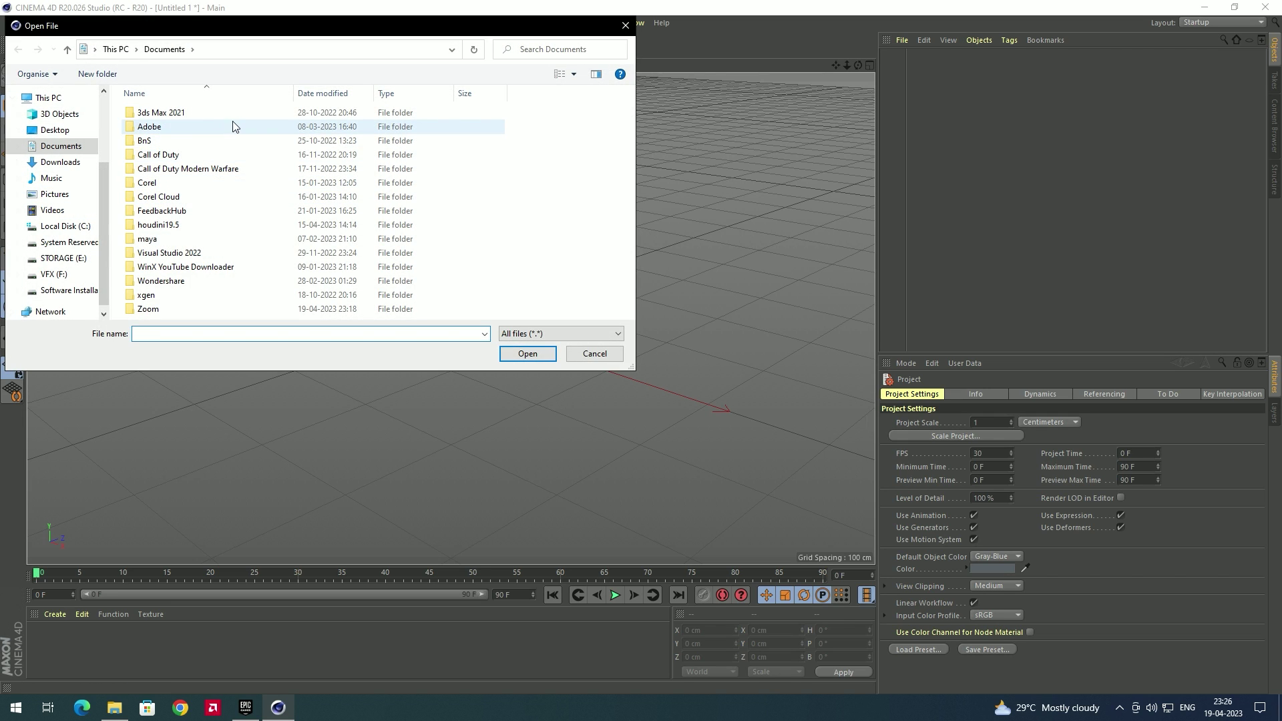
click(53, 274)
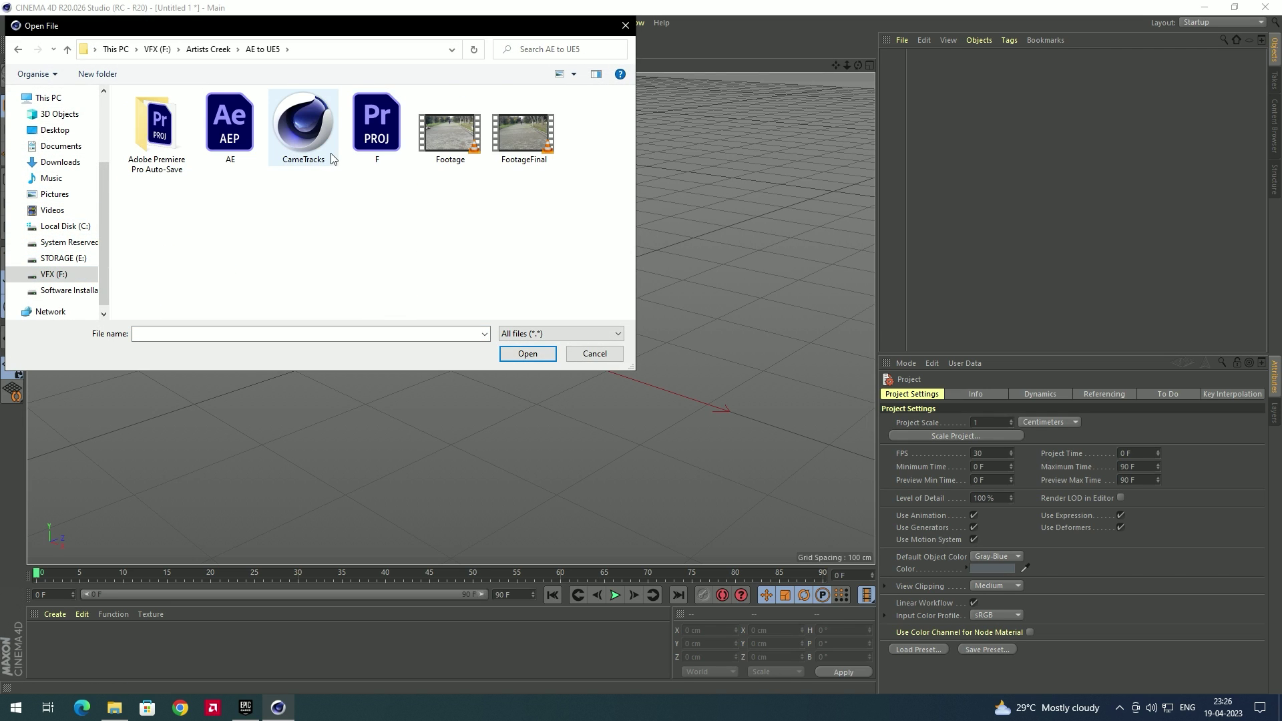
click(325, 143)
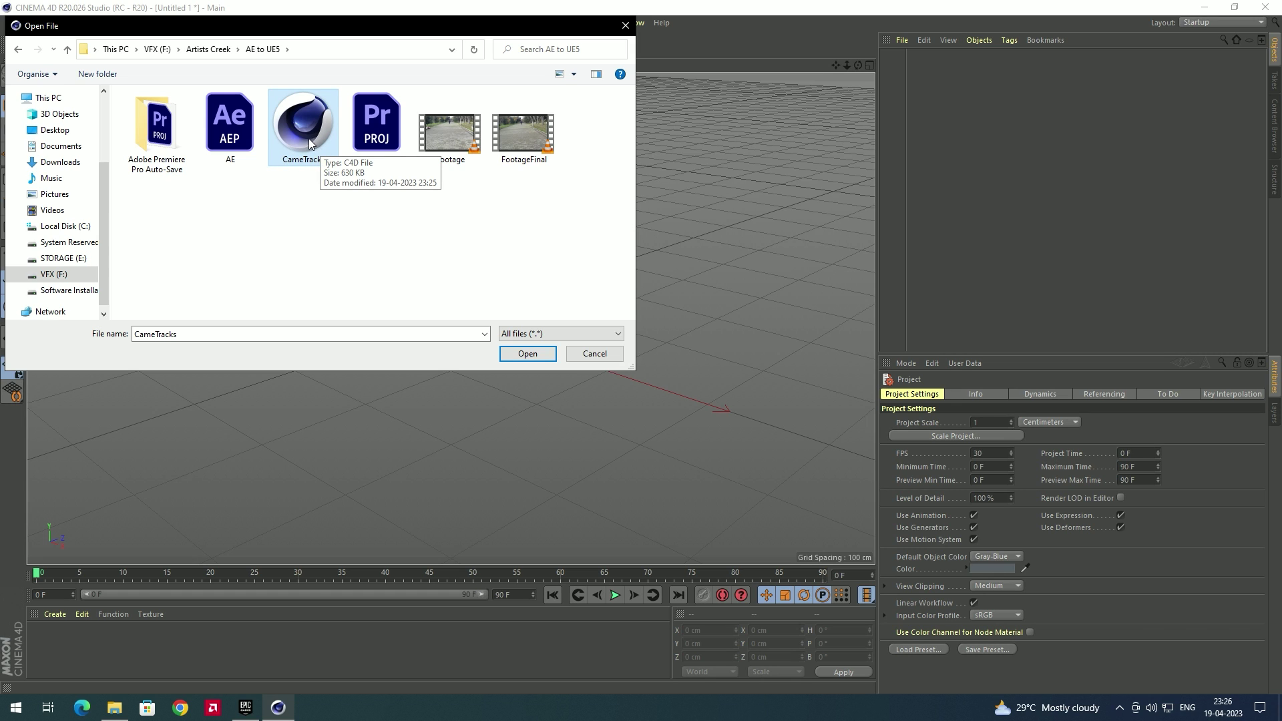
click(529, 354)
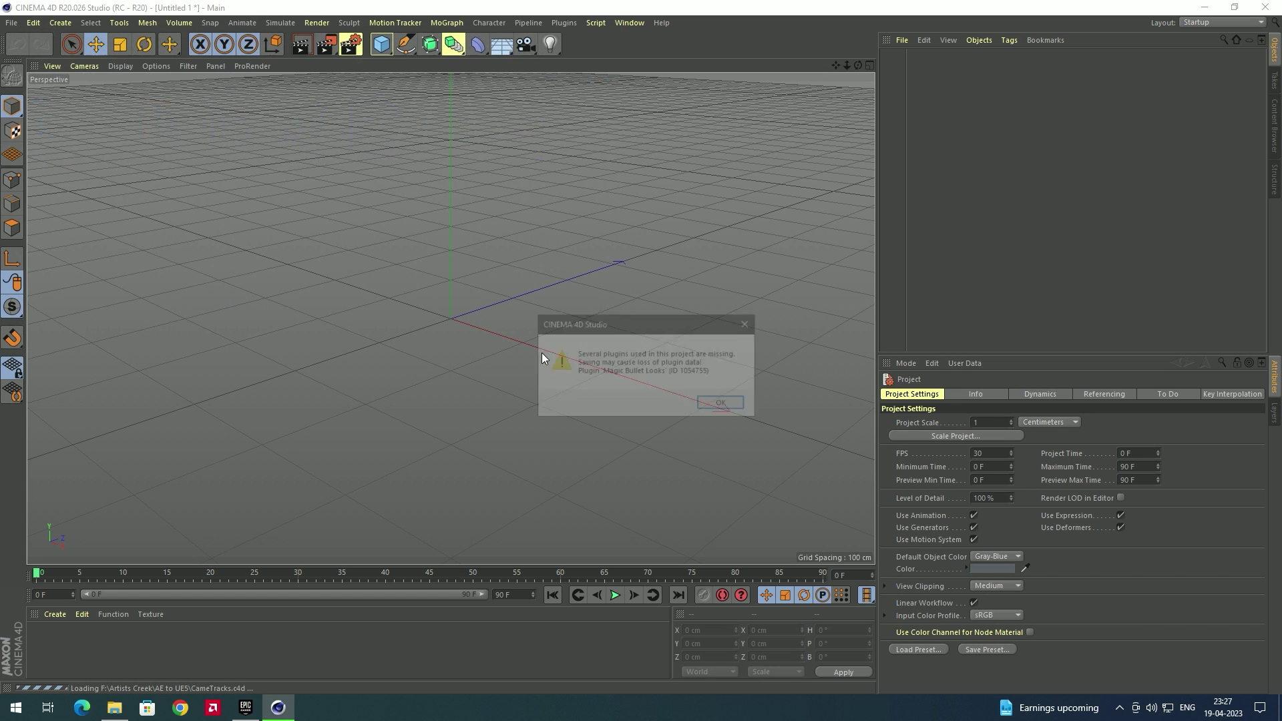
key(Return)
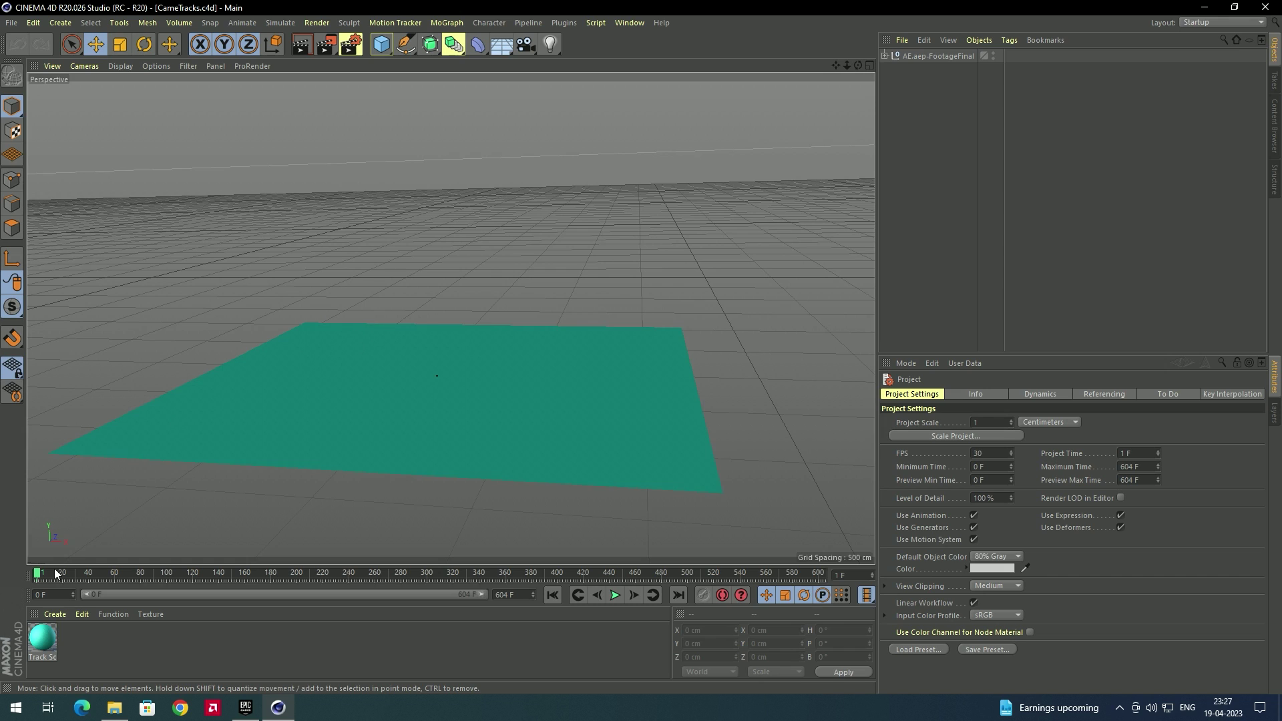
- Return the timeline to frame 0 and rename the AE.aep-FootageFinal null to SolidPlane
drag(42, 571, 31, 596)
key(ctrl+a)
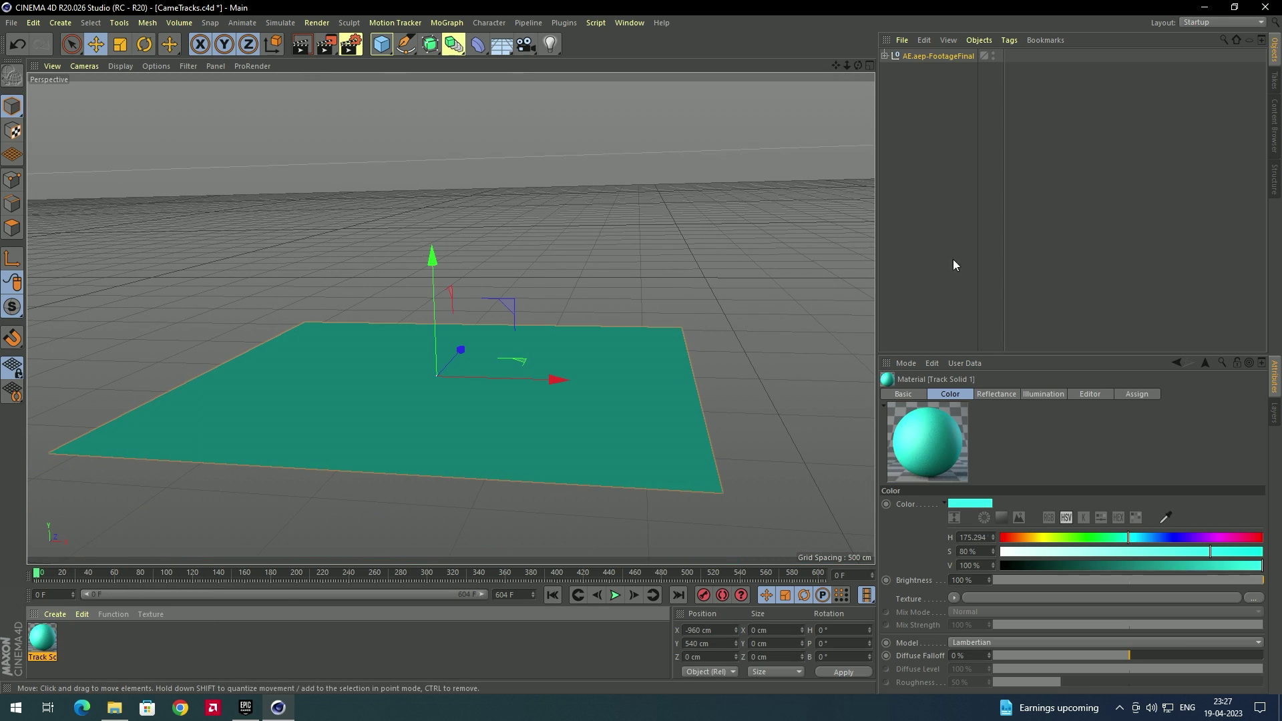
double_click(952, 57)
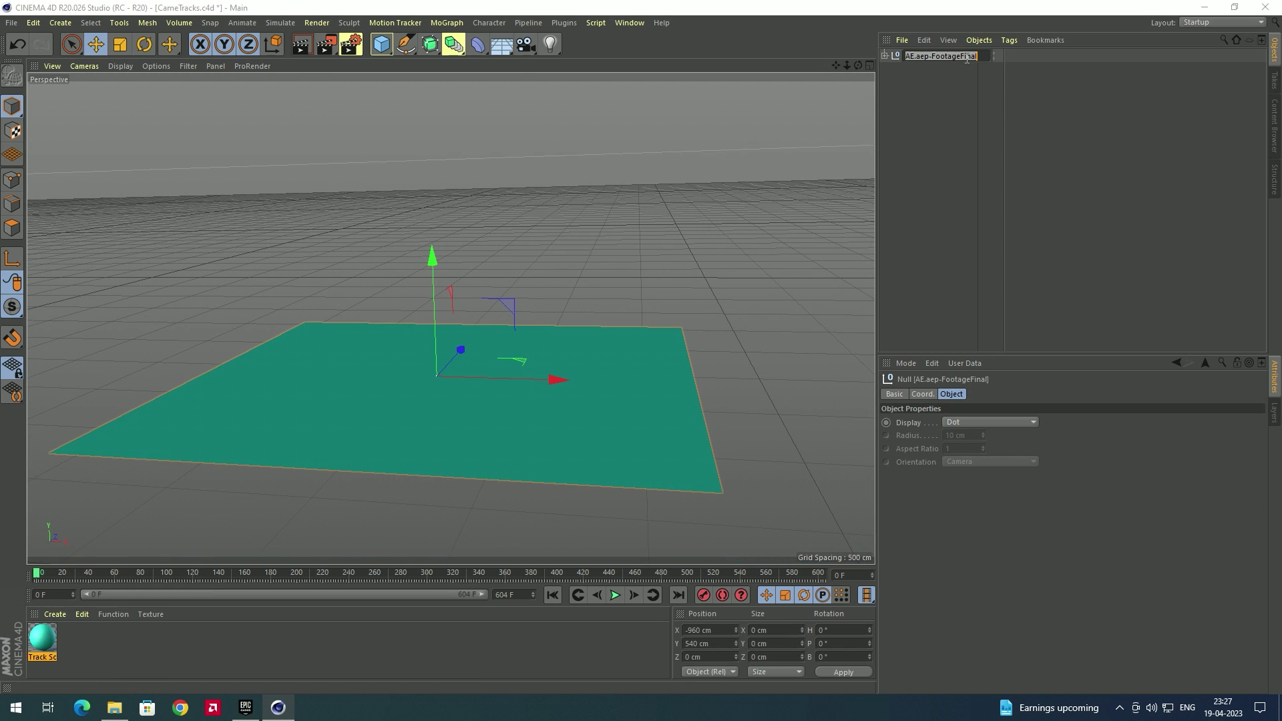
text(SolidPlan)
text(e)
key(Return)
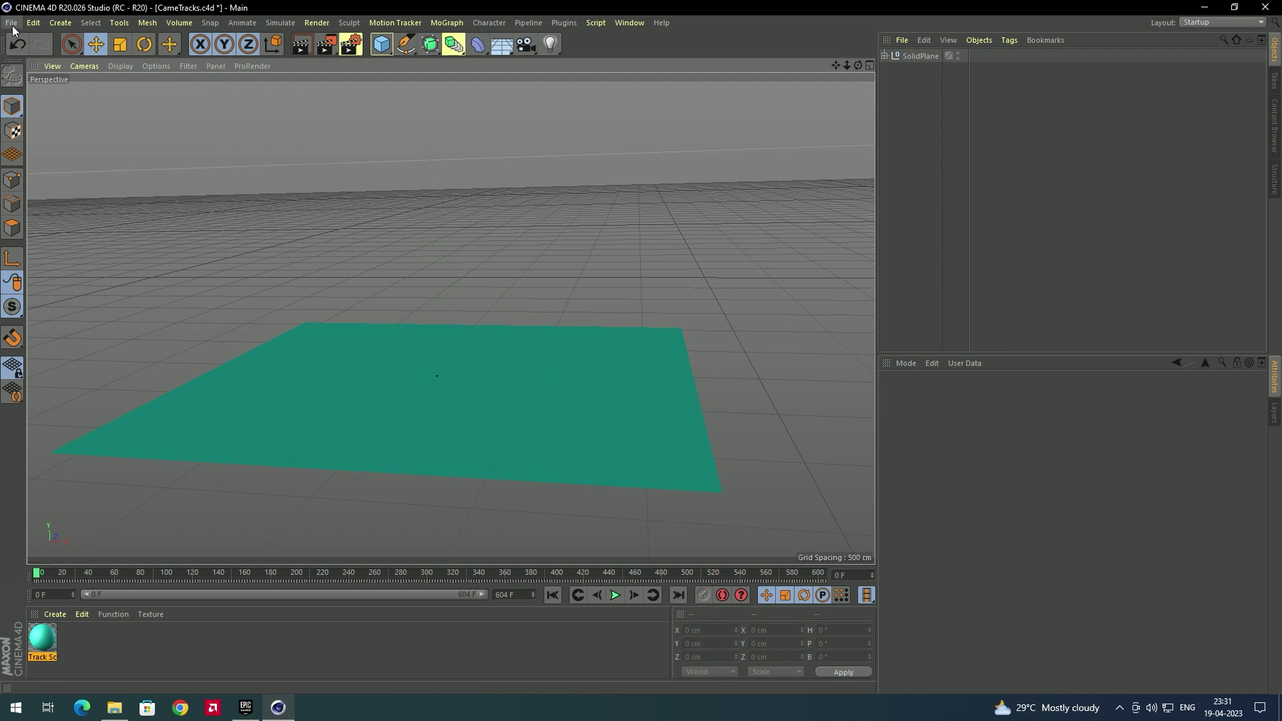
- Save the project for Melange as a new file in the AE to UE5 folder
click(12, 24)
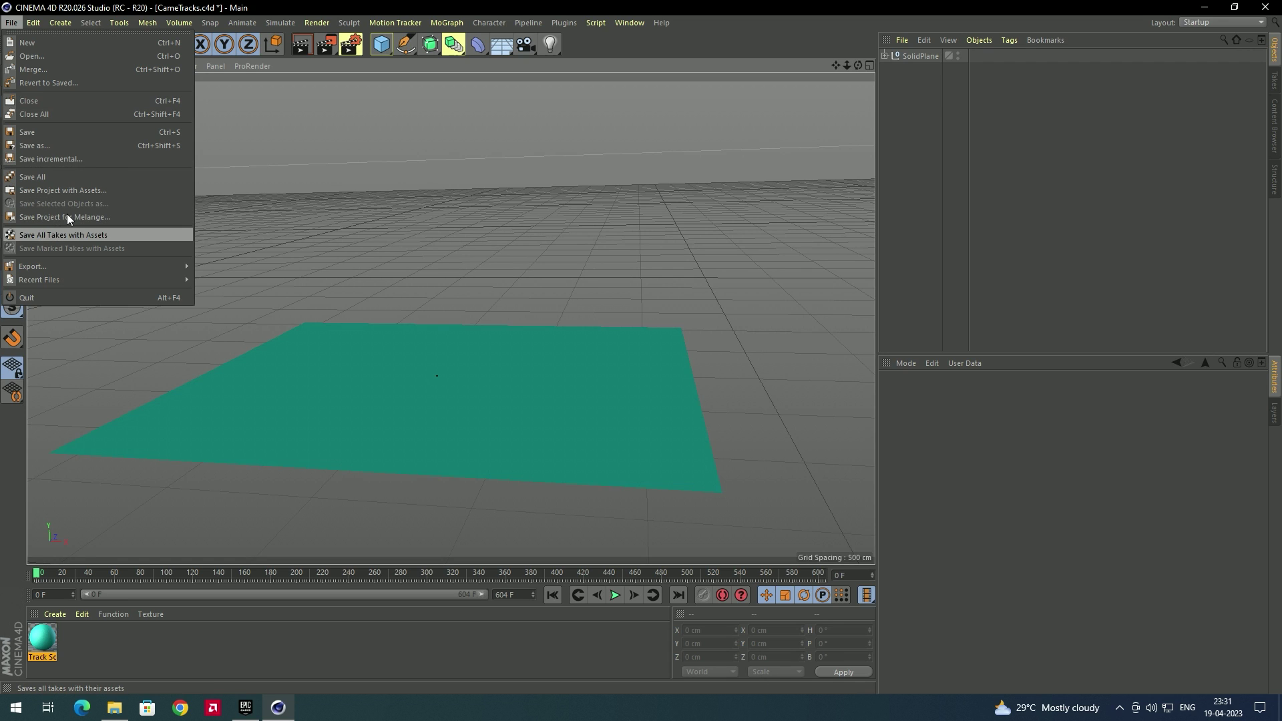
click(115, 217)
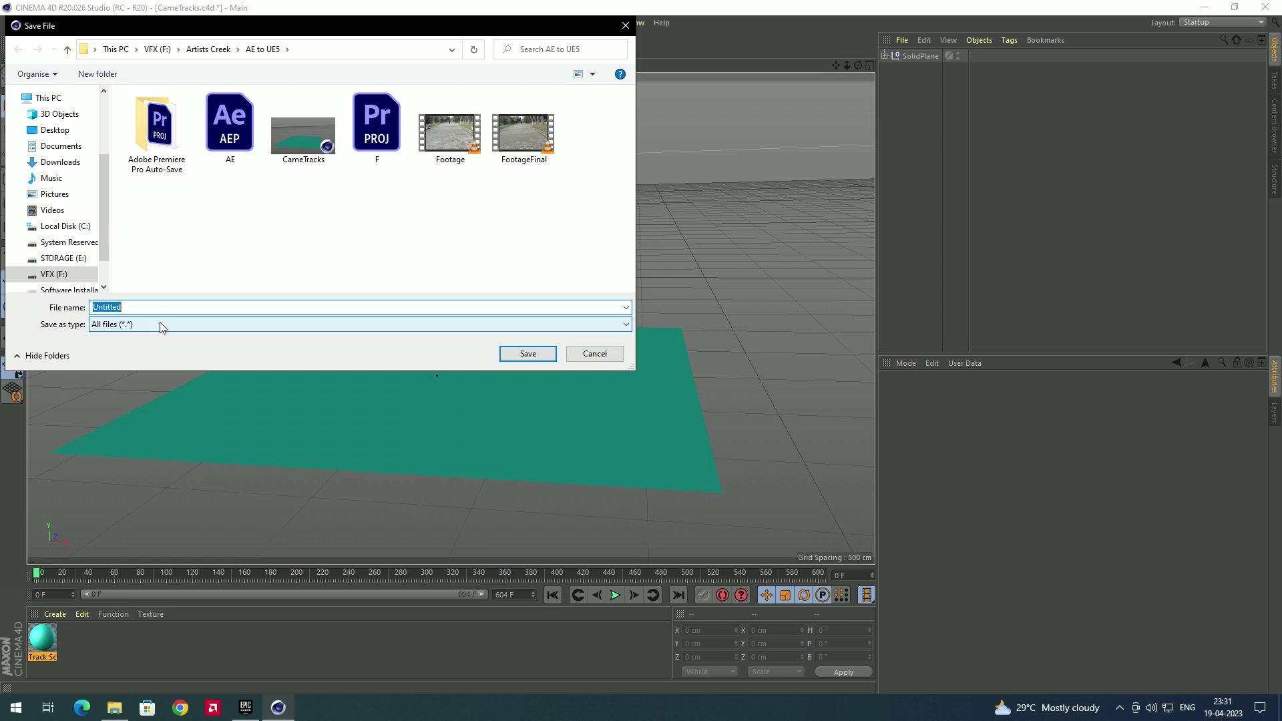
text(Track)
key(Return)
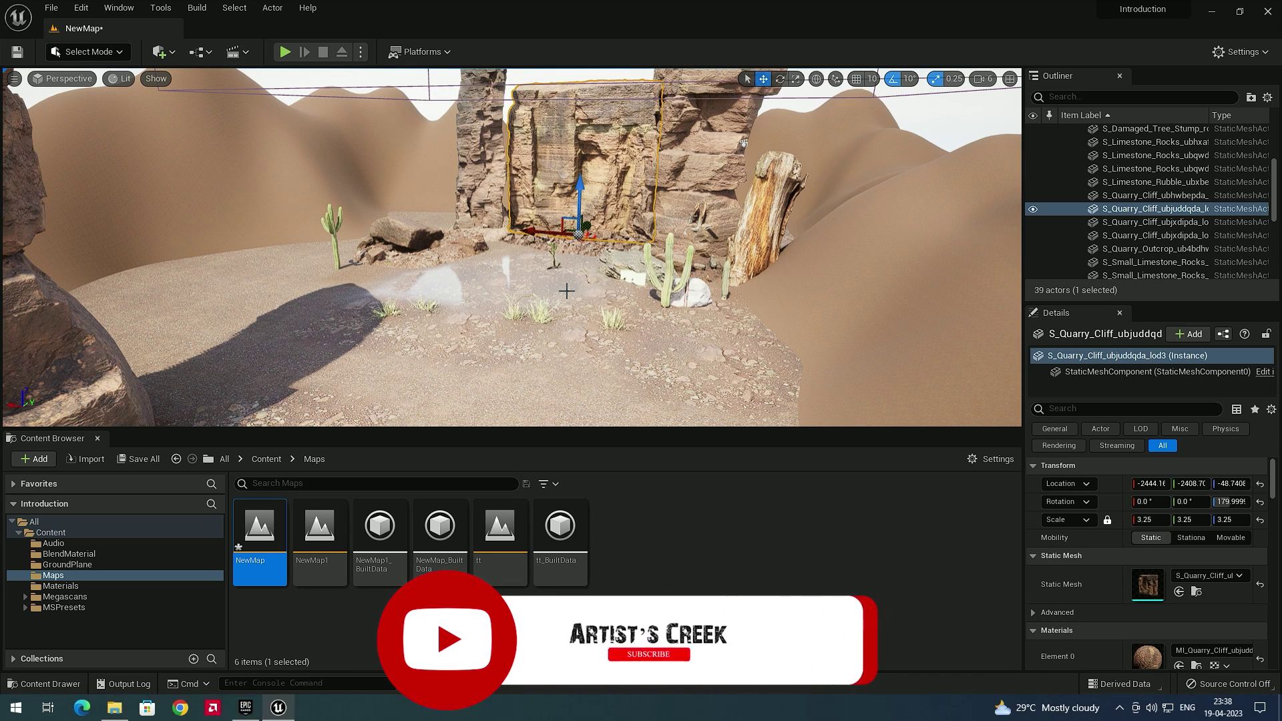
- In Unreal Editor, enable the Datasmith C4D Importer plugin and restart the editor to apply it
click(81, 7)
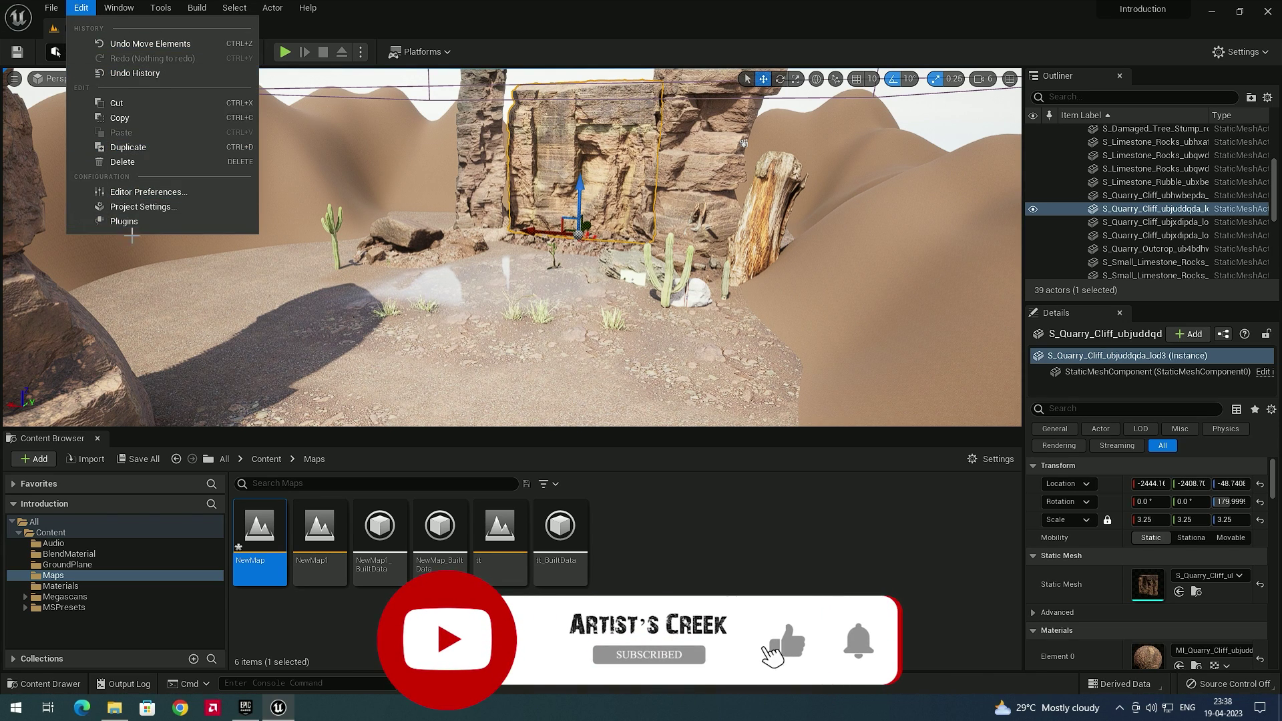
click(147, 223)
text(d)
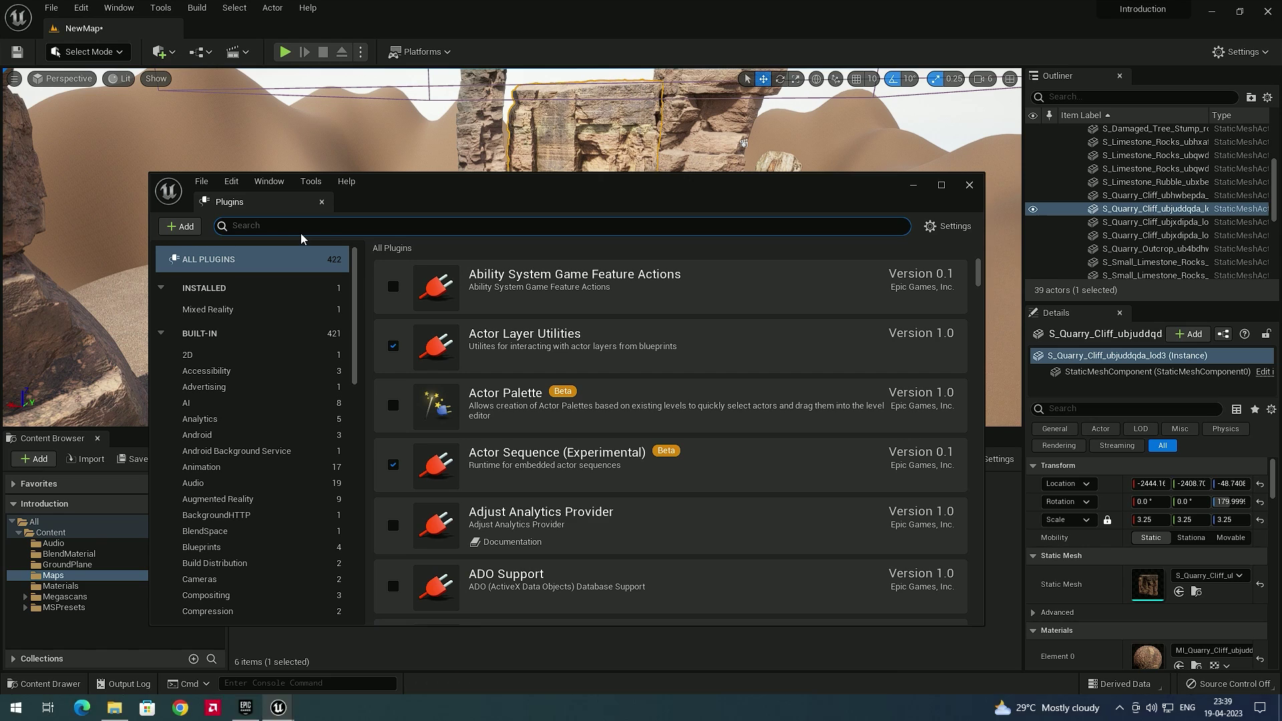
text(atasmi)
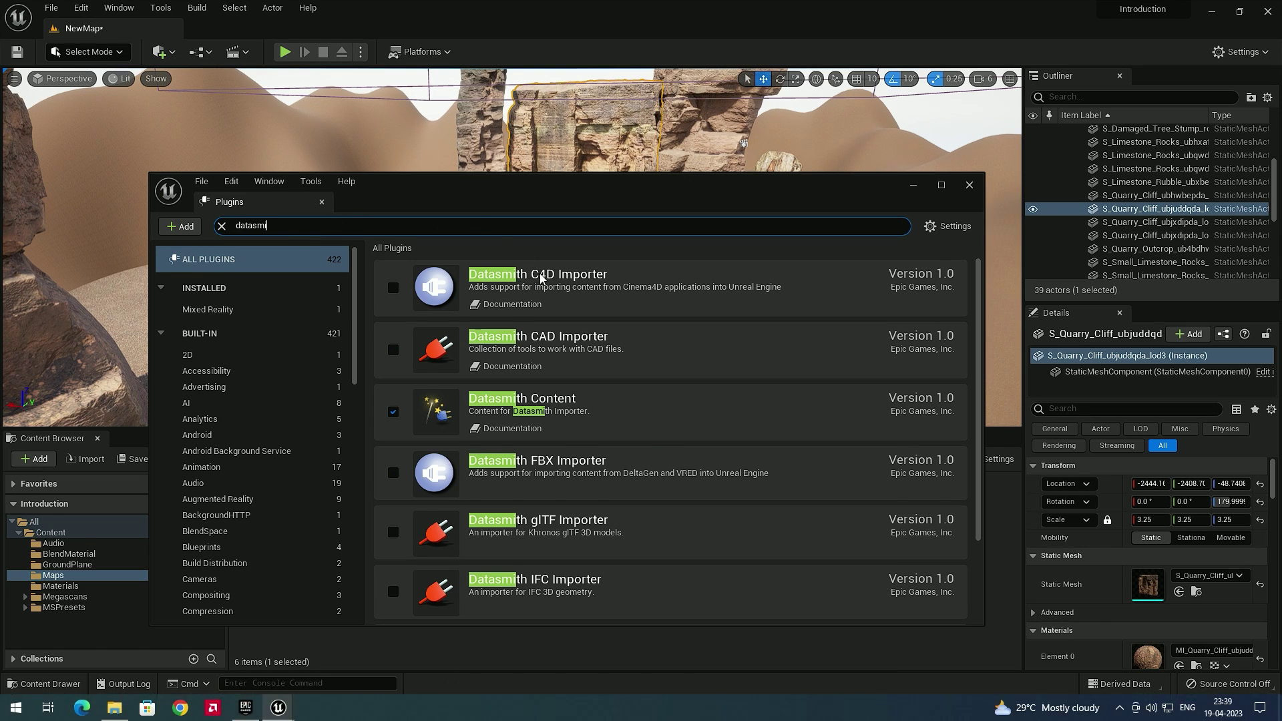
click(394, 287)
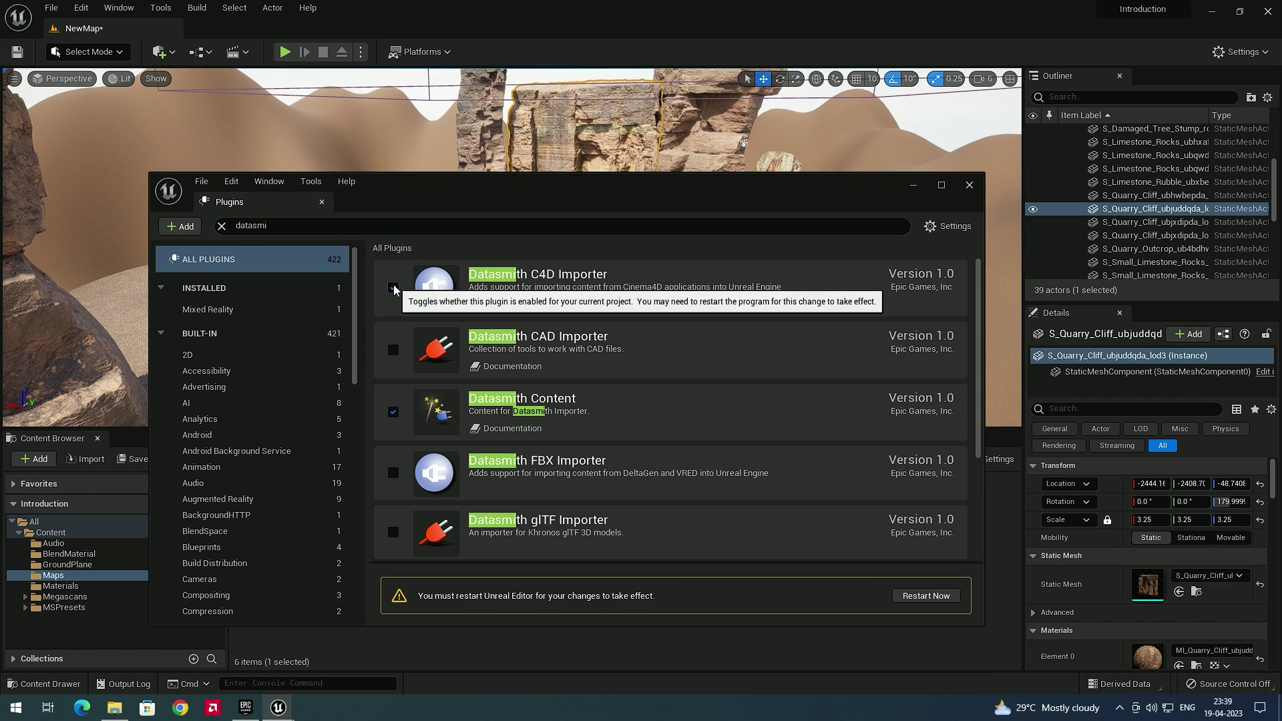
click(925, 598)
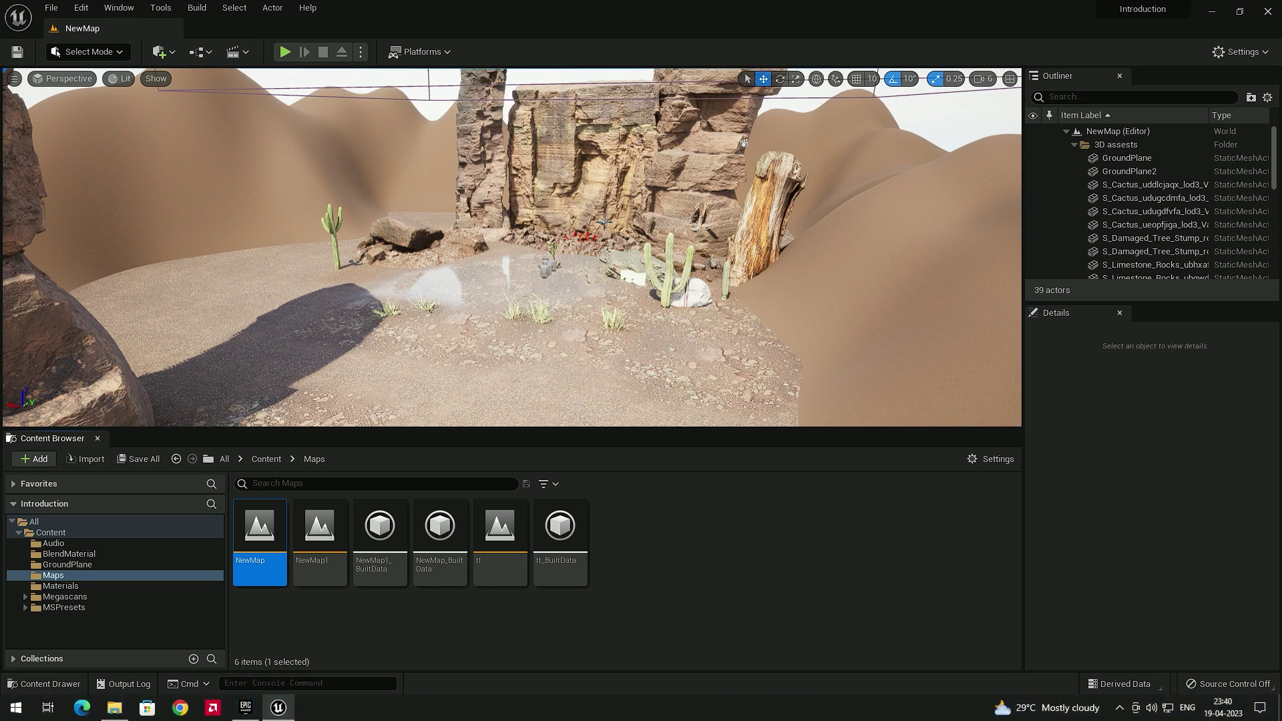
- Start a Datasmith file import and choose the Tracks Cinema 4D file from the AE to UE5 folder
click(173, 53)
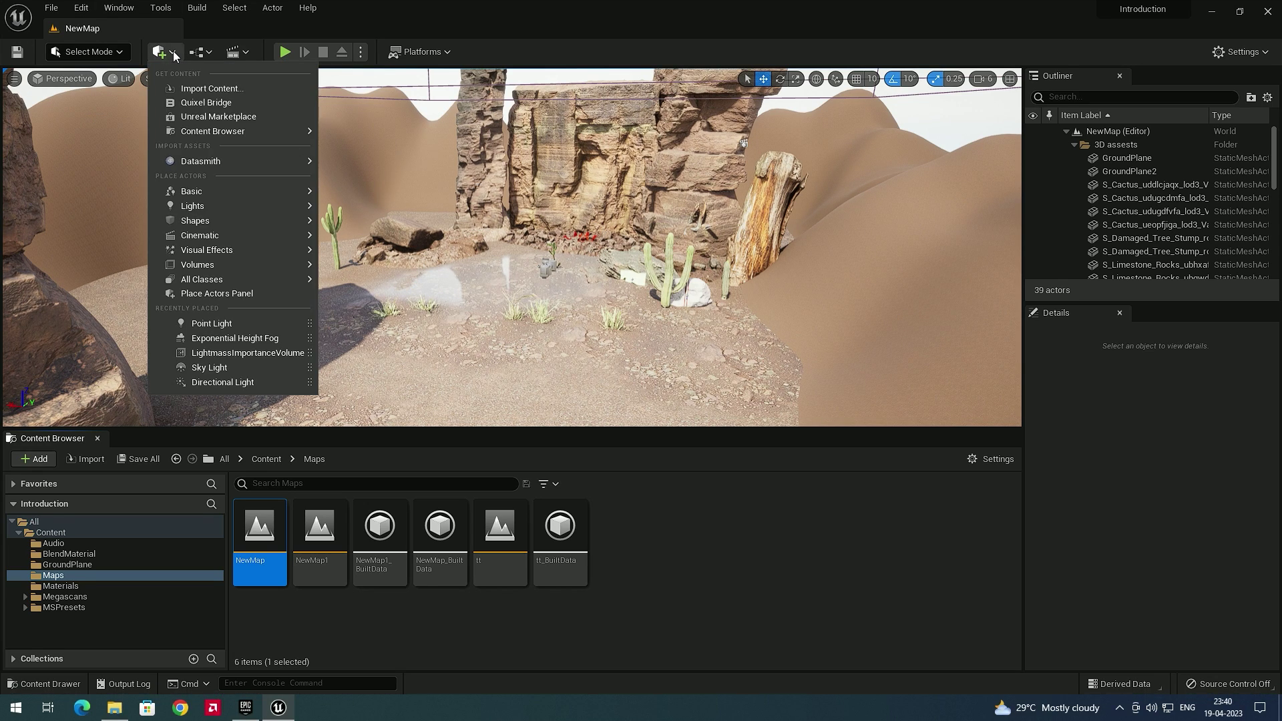
mouse_move(227, 160)
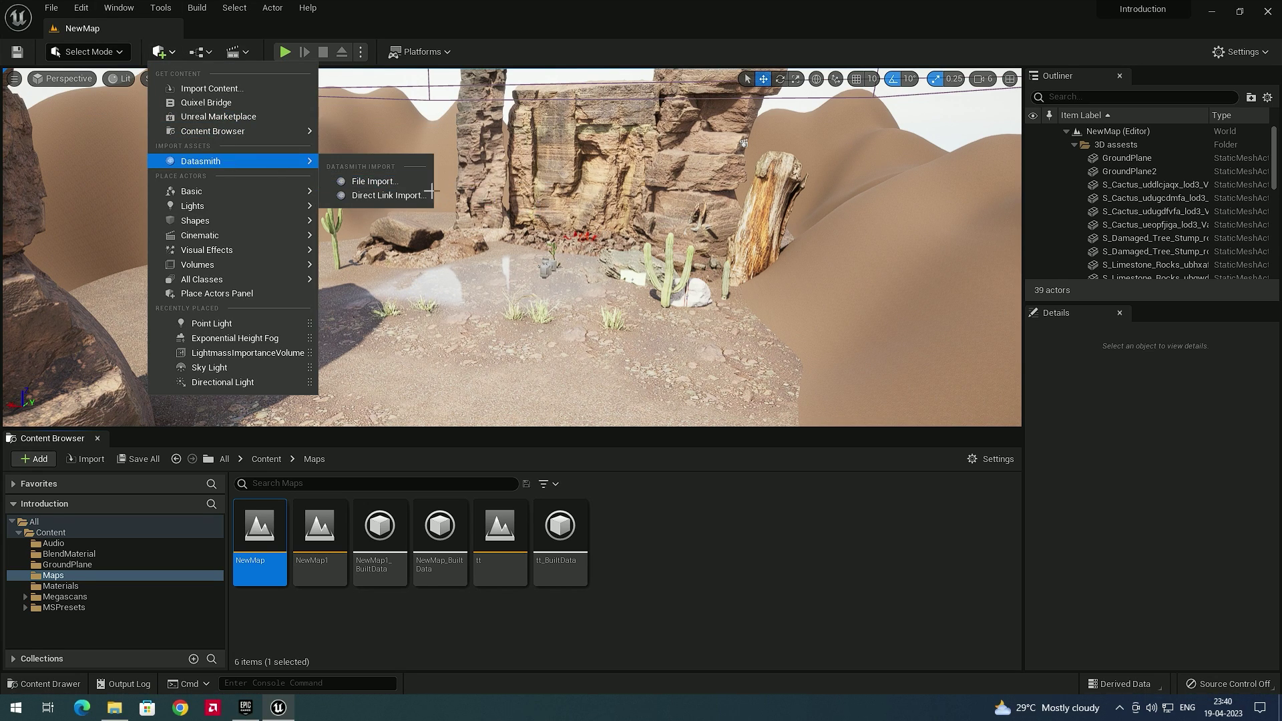
click(396, 184)
click(325, 134)
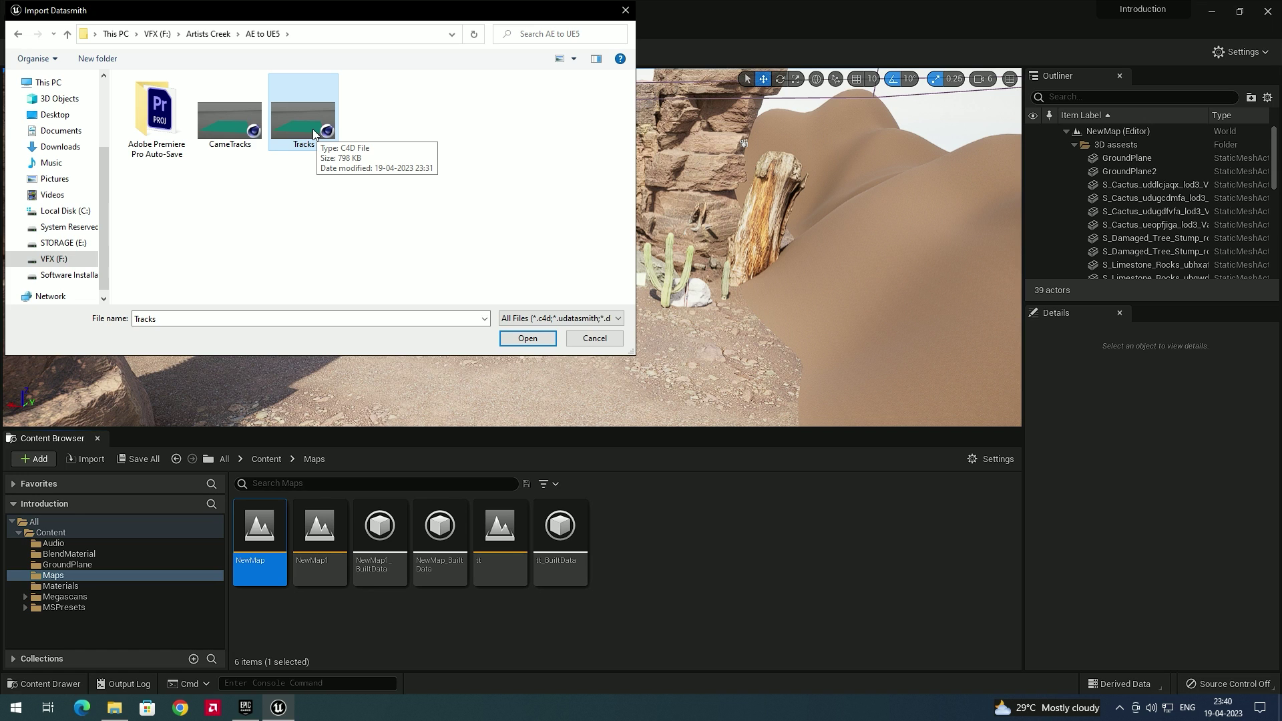
click(527, 338)
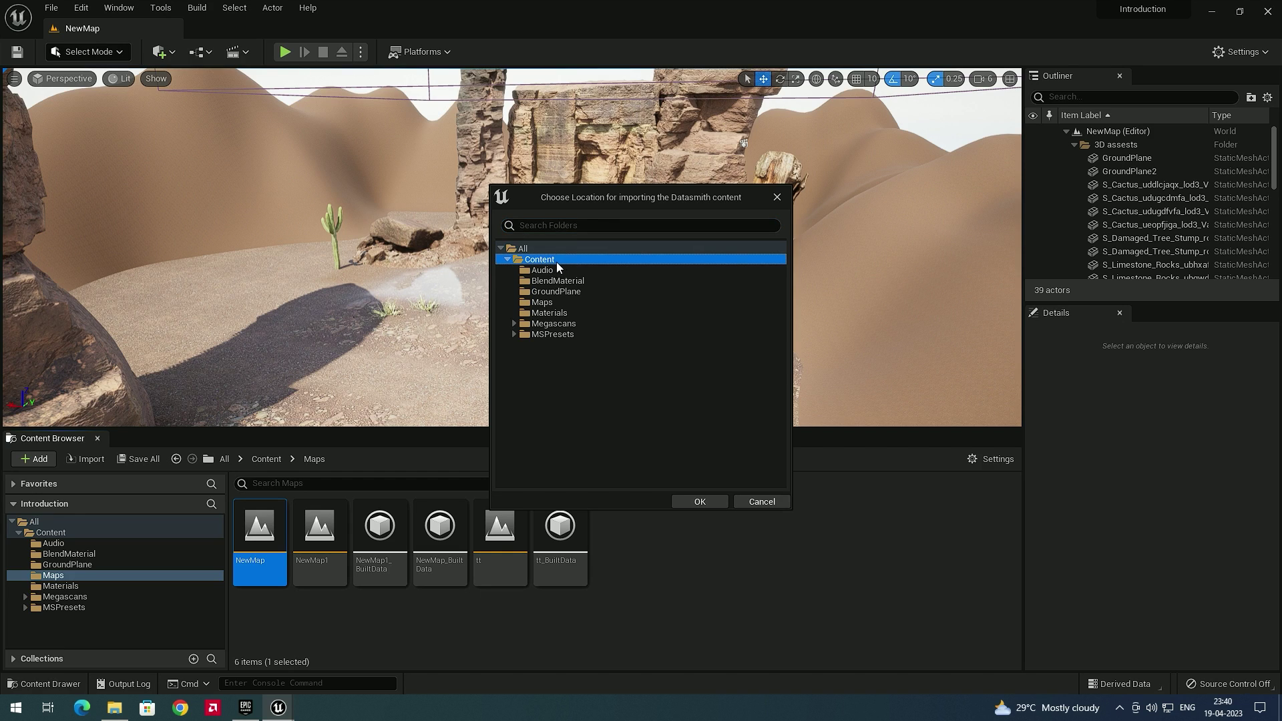
- Create an AEtoUE folder under Content as the destination and import the scene with geometry, materials, lights, cameras and animations included
right_click(589, 396)
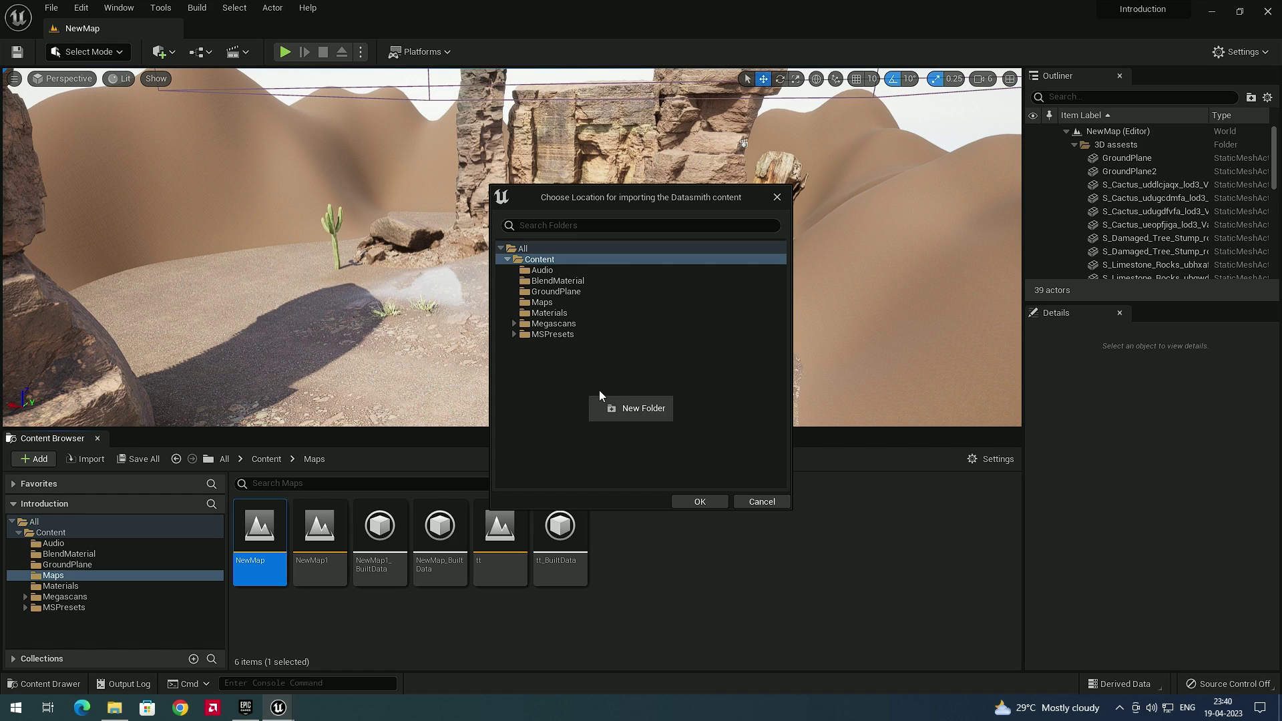
click(639, 410)
text(AEtoUE)
key(Return)
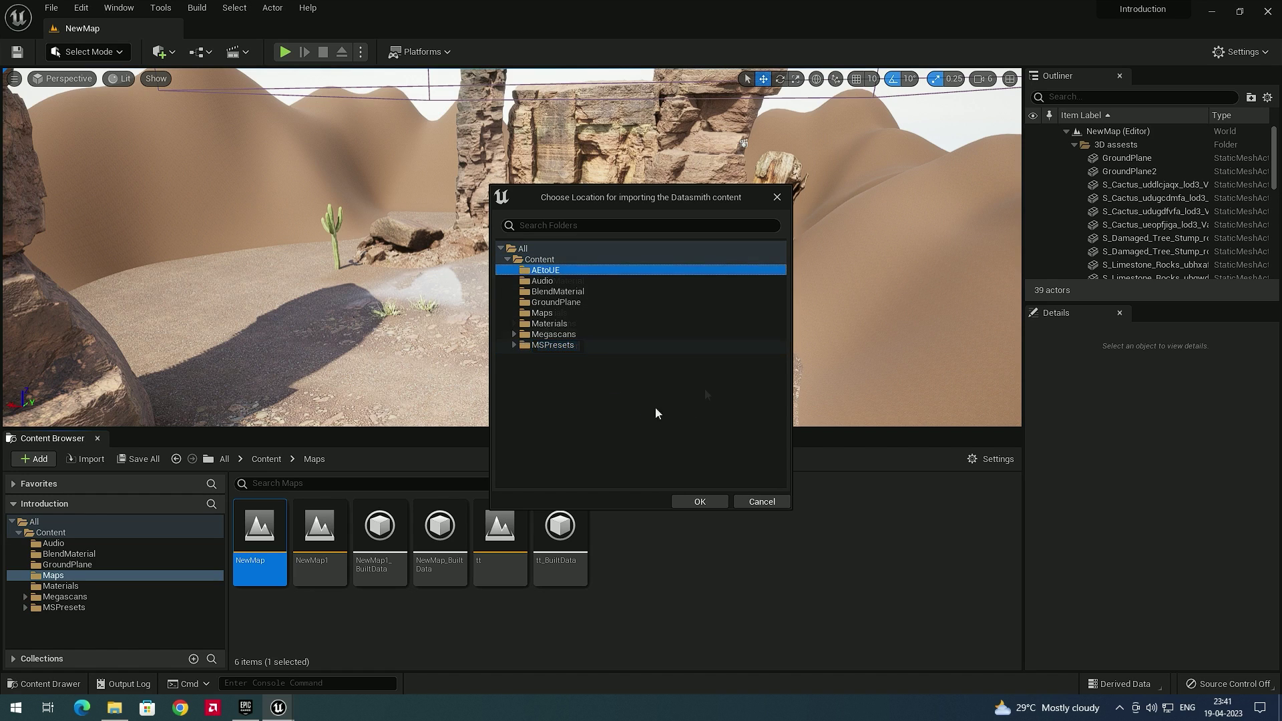
click(701, 502)
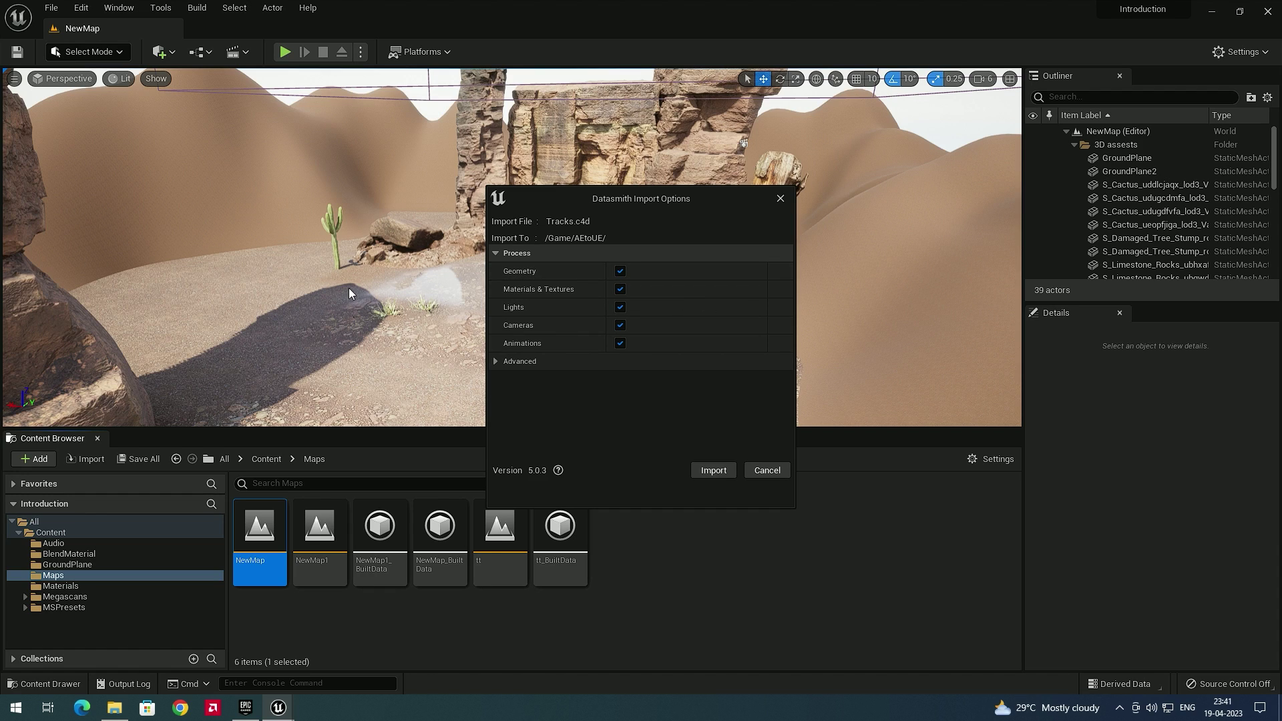
click(727, 475)
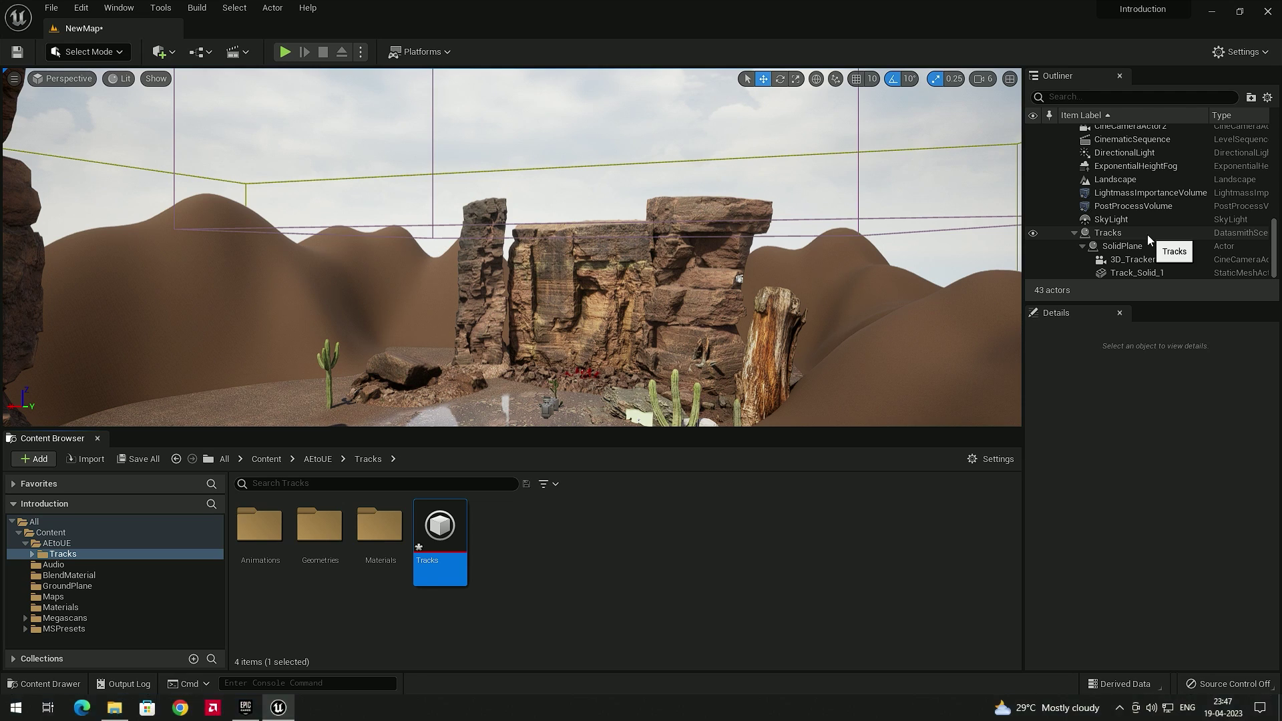
- Look through the imported 3D_Tracker_Camera, then stop piloting it and examine the tracked plane and camera from the surrounding scene
click(59, 79)
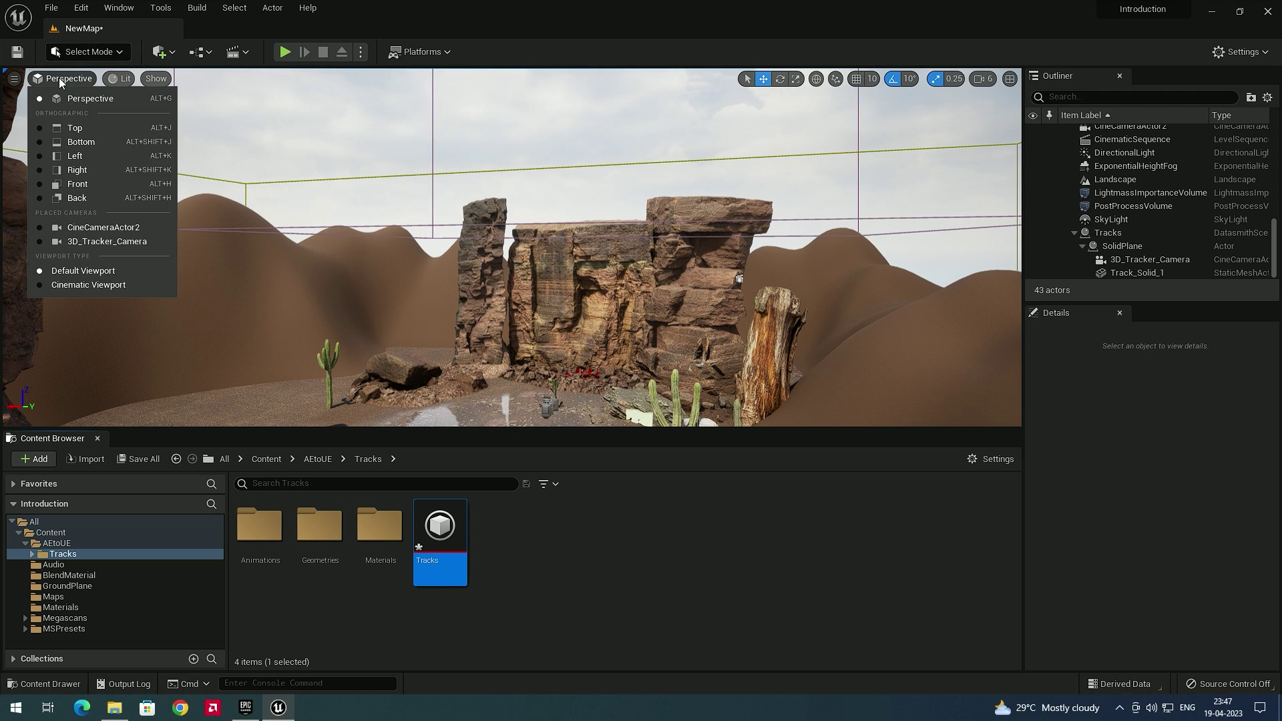
click(97, 241)
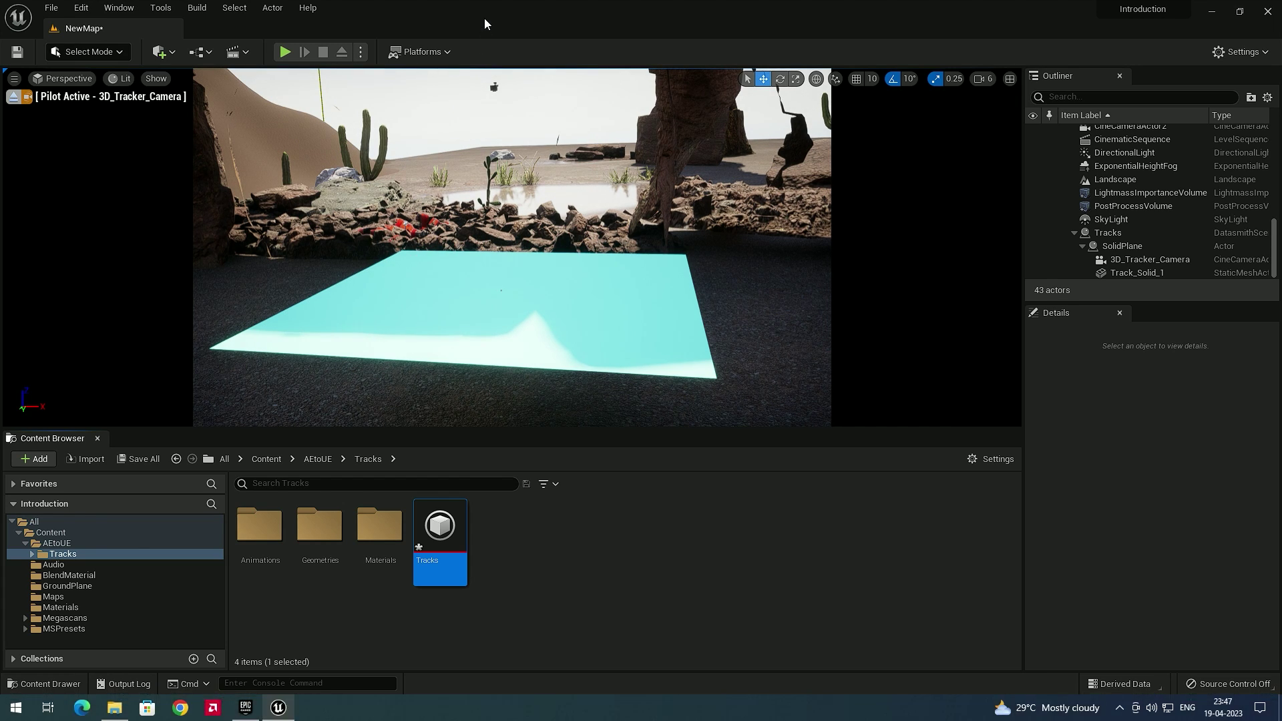
click(13, 97)
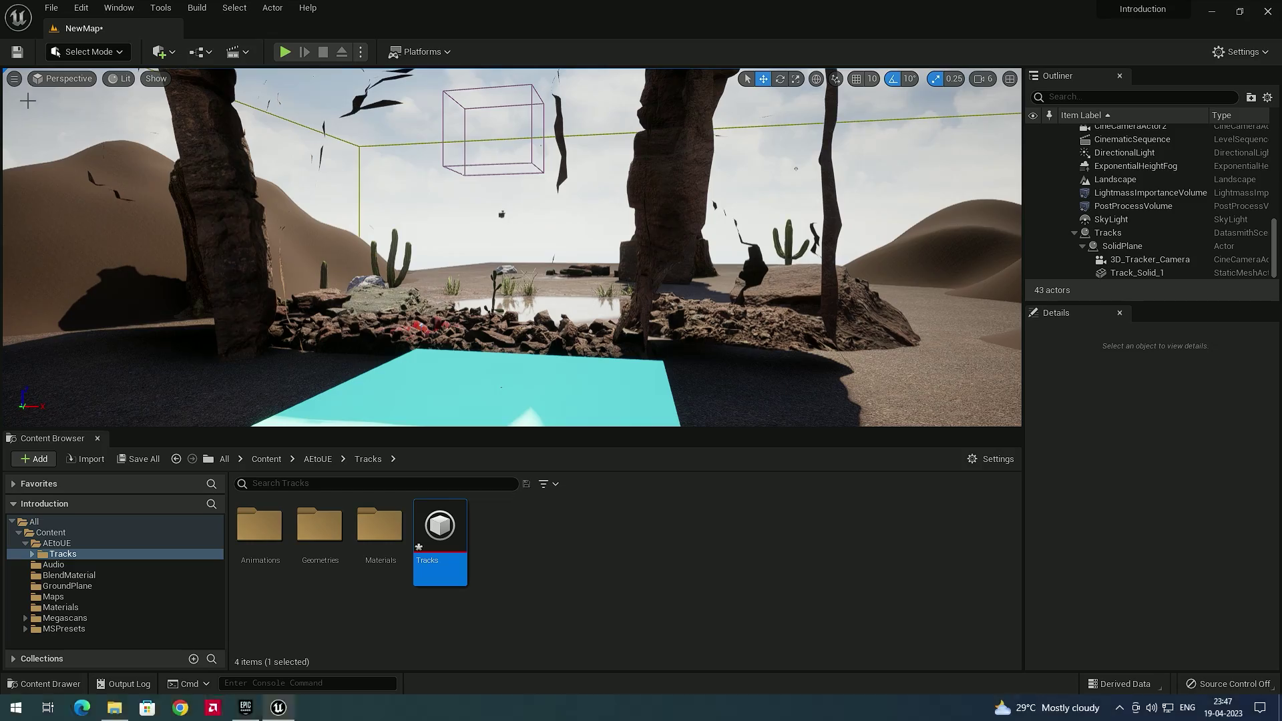
right_drag(480, 224, 434, 300)
key(s)
drag(434, 301, 461, 280)
key(d)
right_drag(461, 280, 434, 274)
key(w)
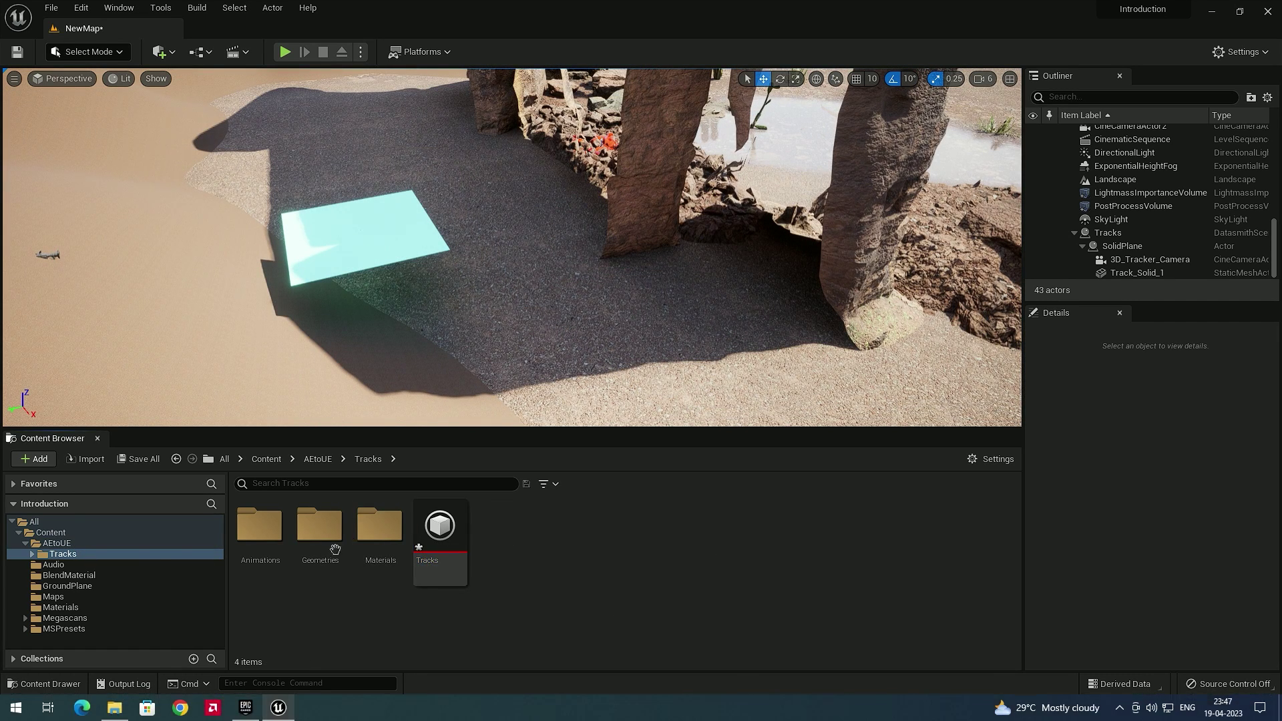
- Open the Tracks level sequence from the Animations folder and scrub the camera animation to frame 90 and back to frame 3
double_click(263, 534)
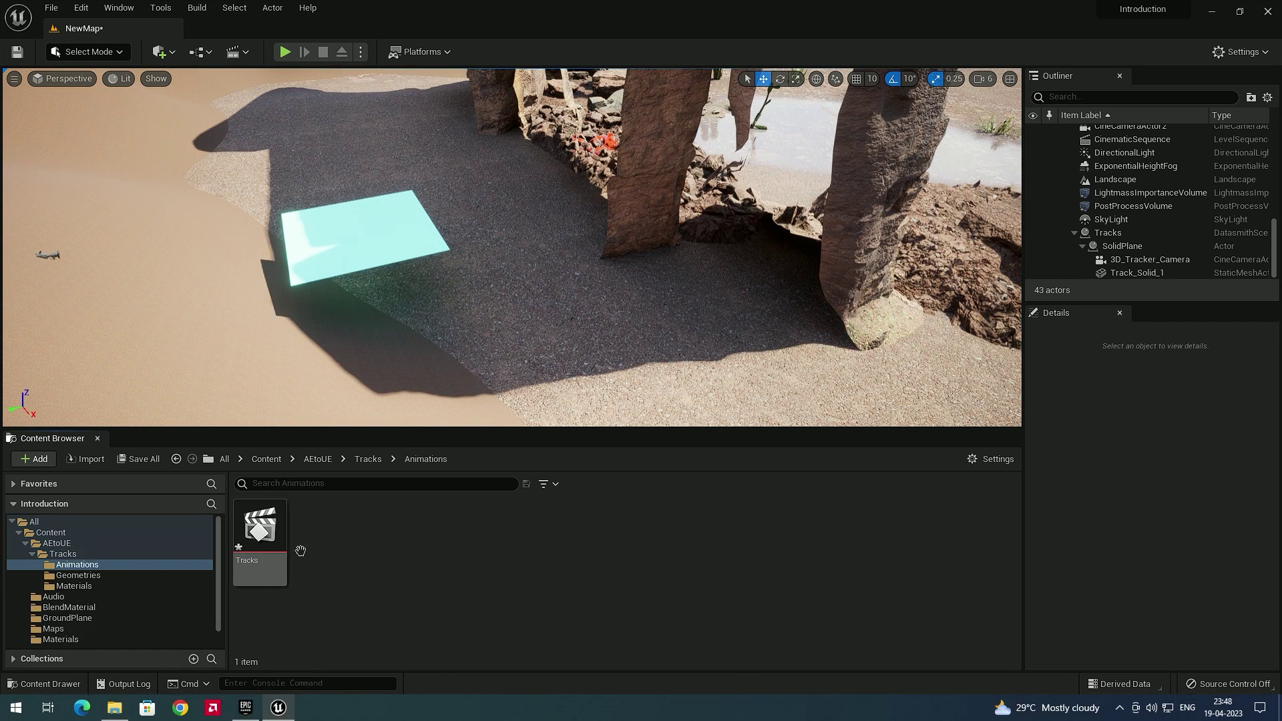
click(260, 524)
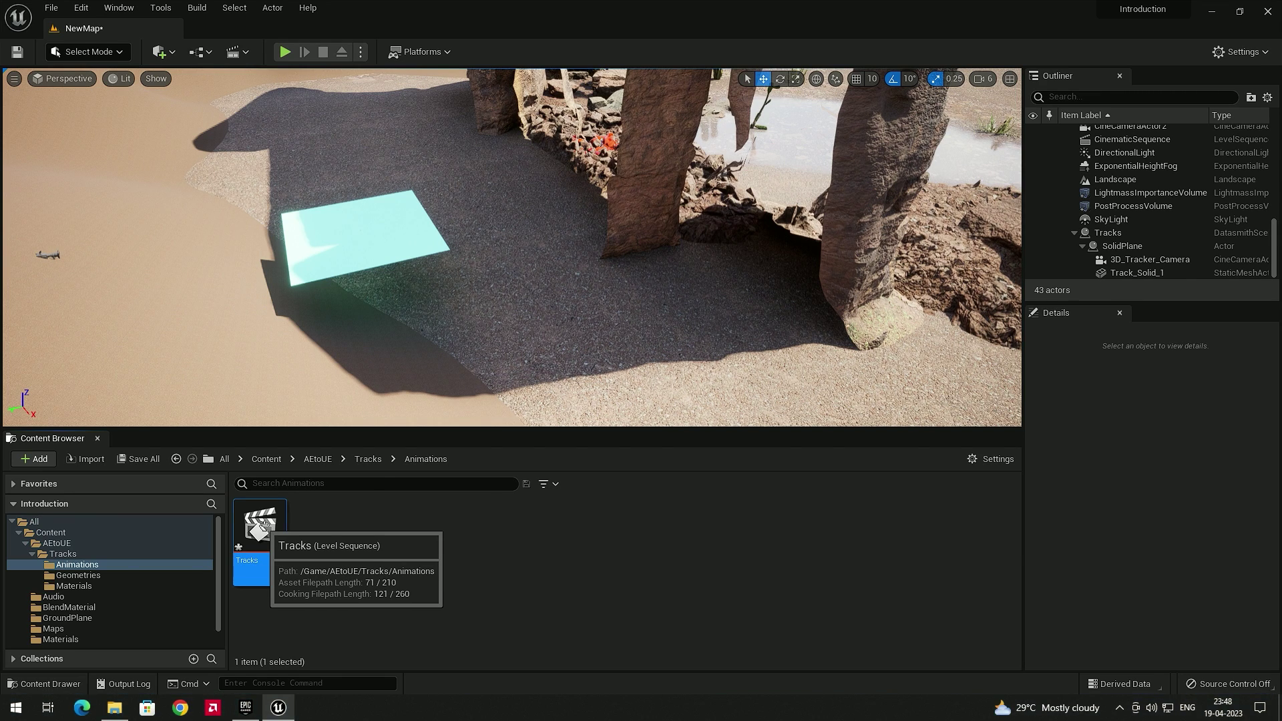
double_click(260, 527)
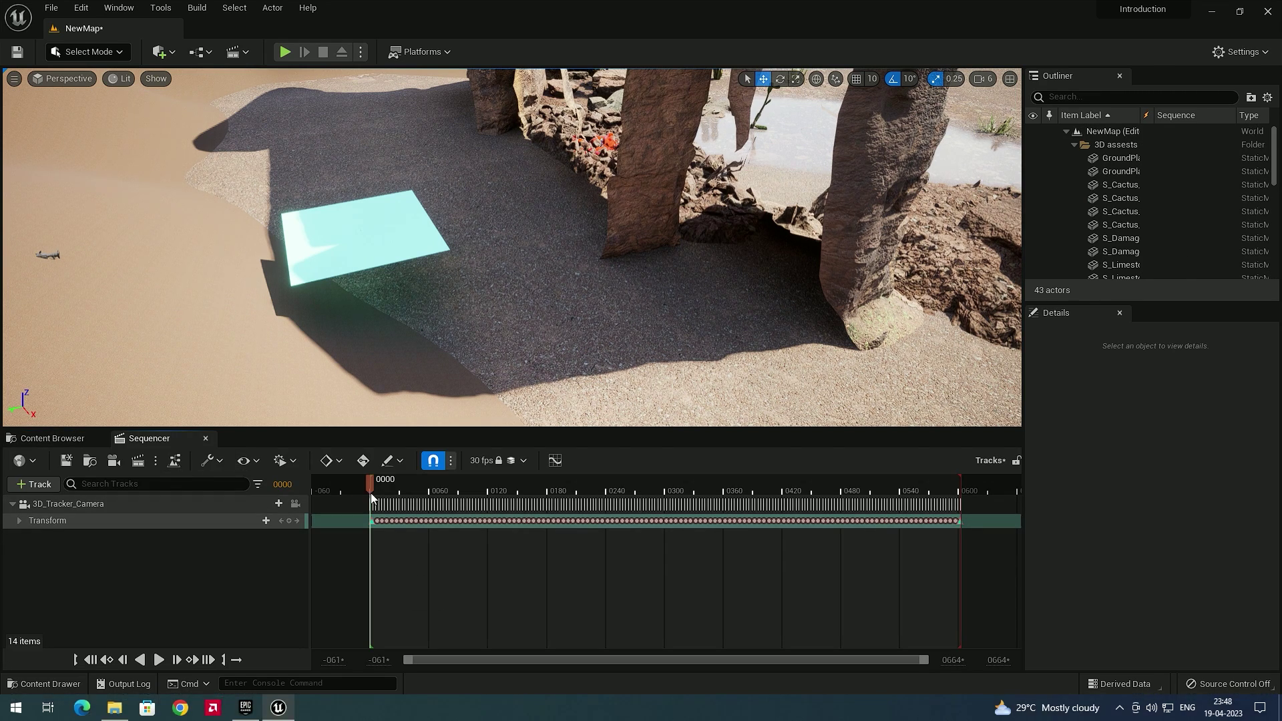
drag(394, 499, 458, 500)
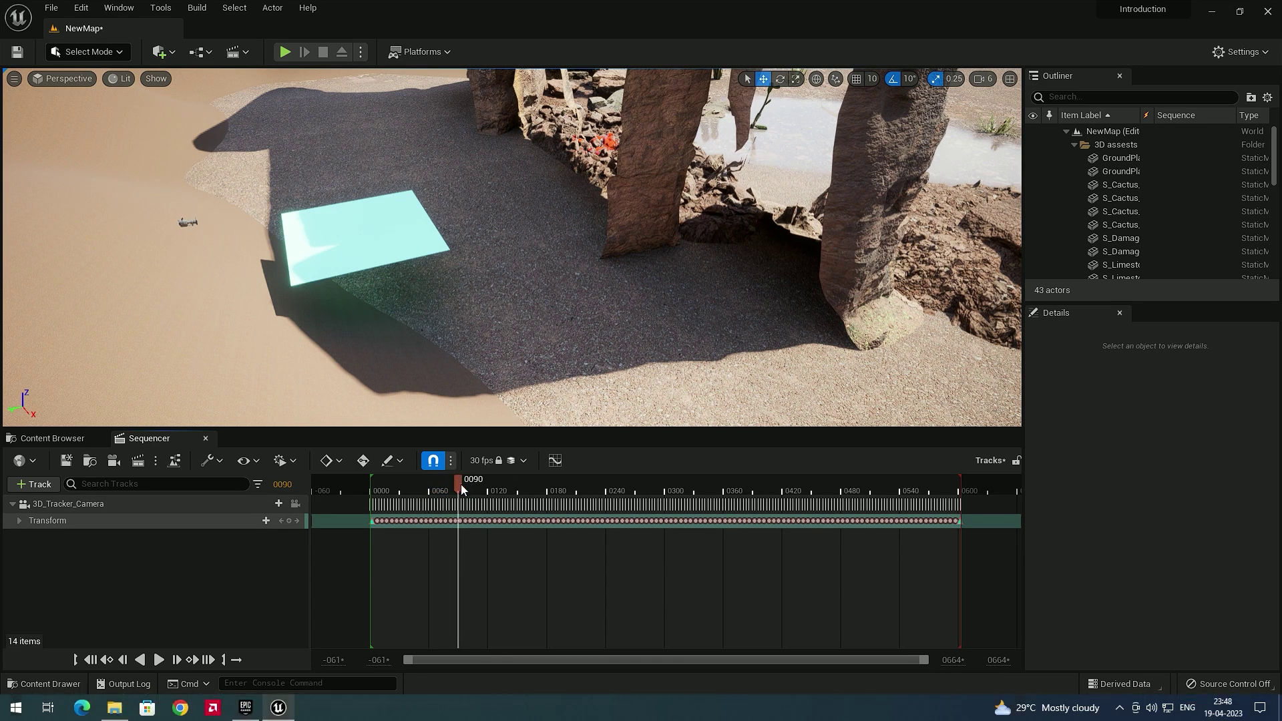
drag(455, 486, 374, 484)
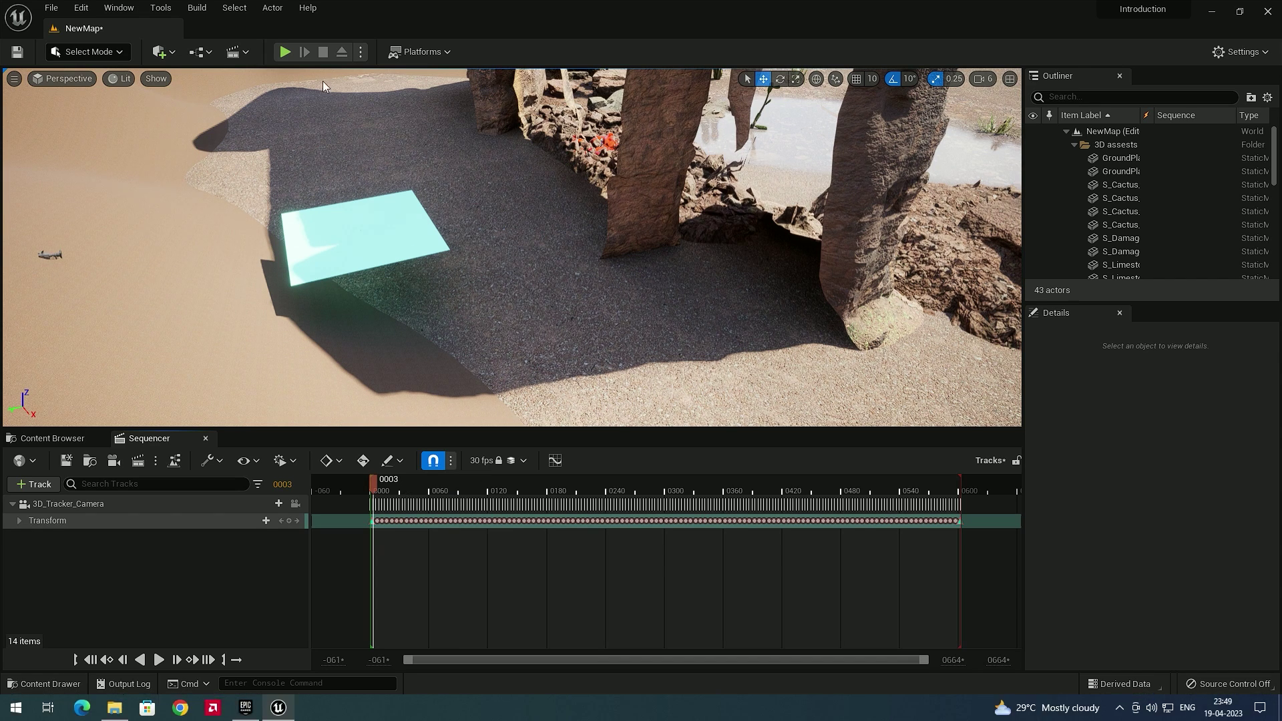
- Select the Tracks parent actor and move it past the rocks to the open ground beyond the puddle, at about Y -10924
scroll(416, 242, down, 1)
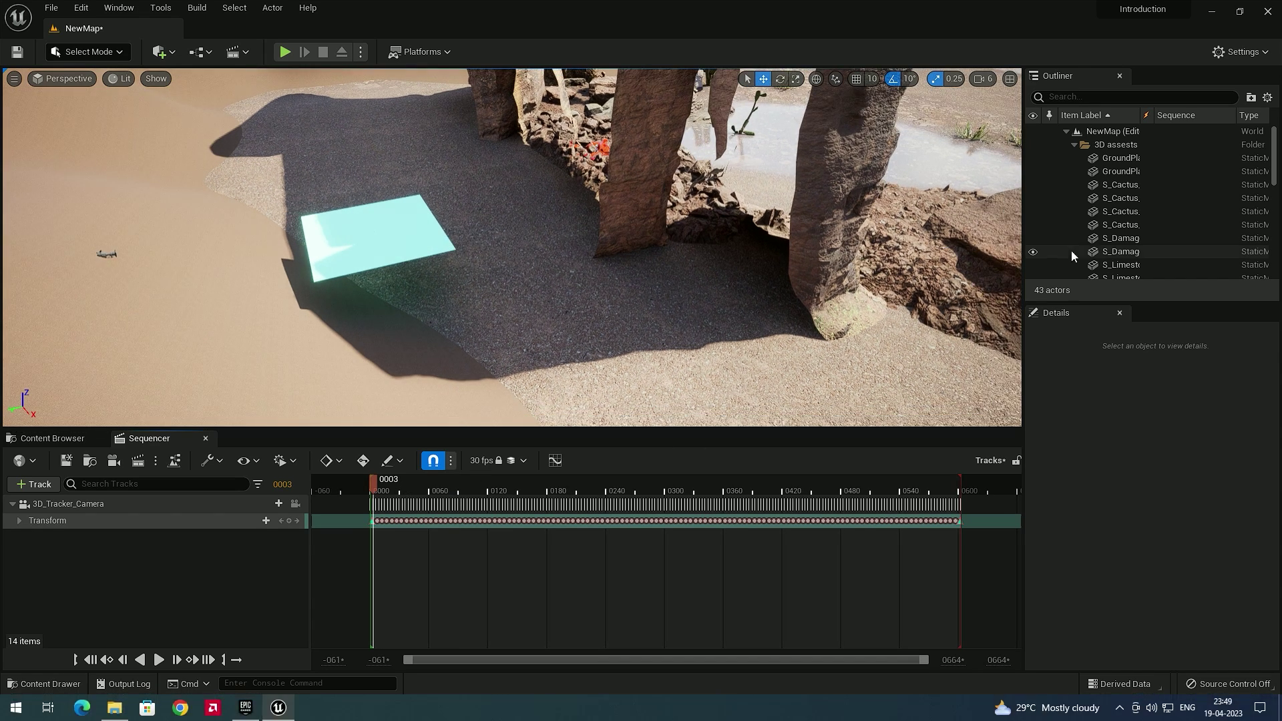
scroll(1121, 229, down, 8)
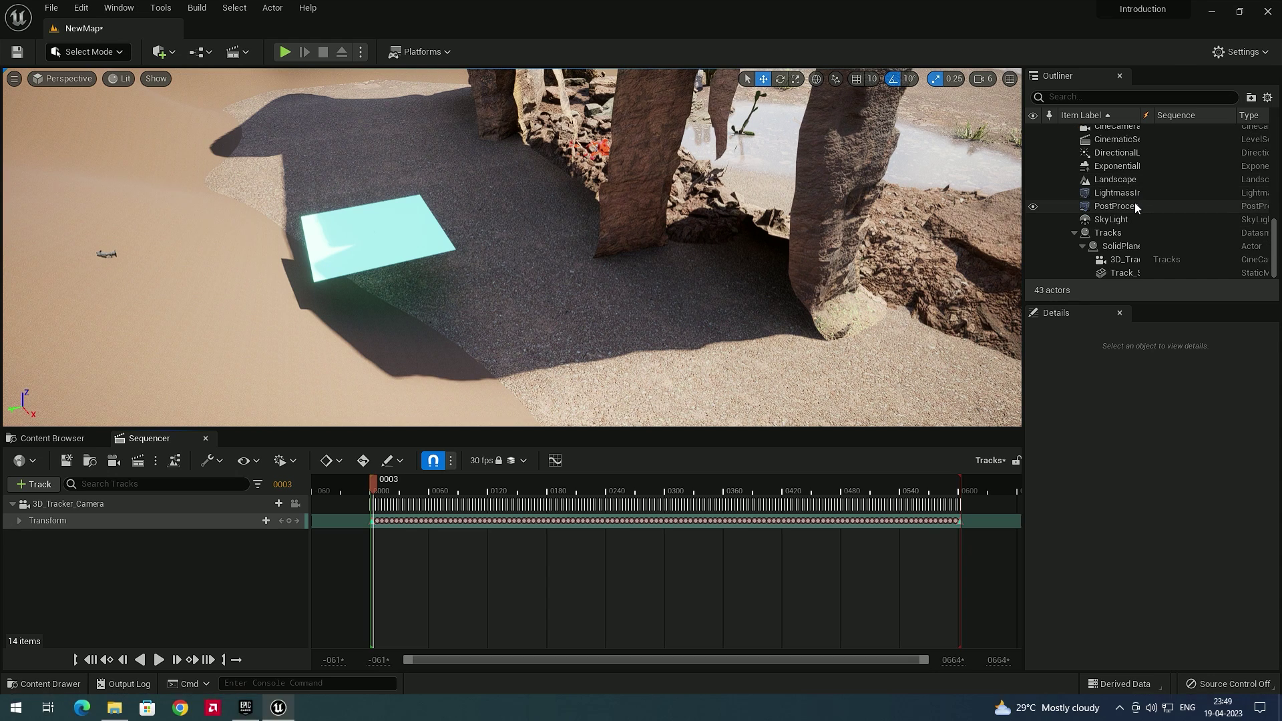
click(1116, 233)
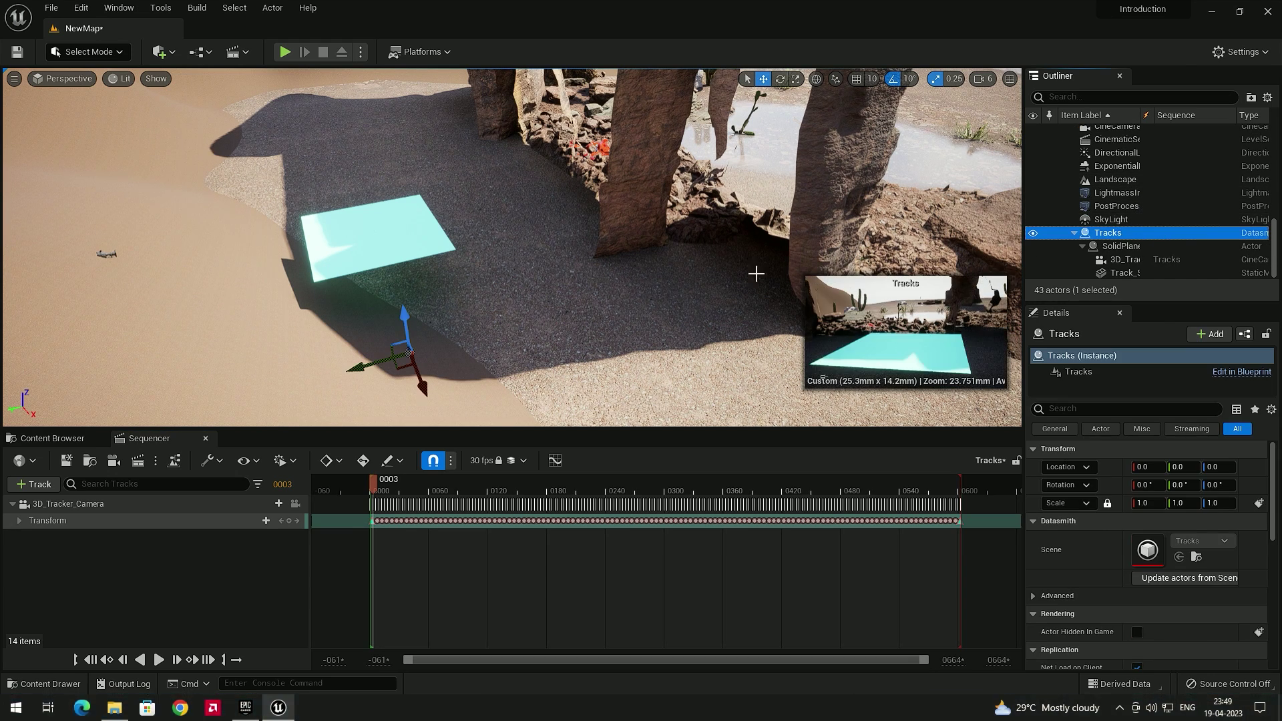
scroll(498, 297, down, 5)
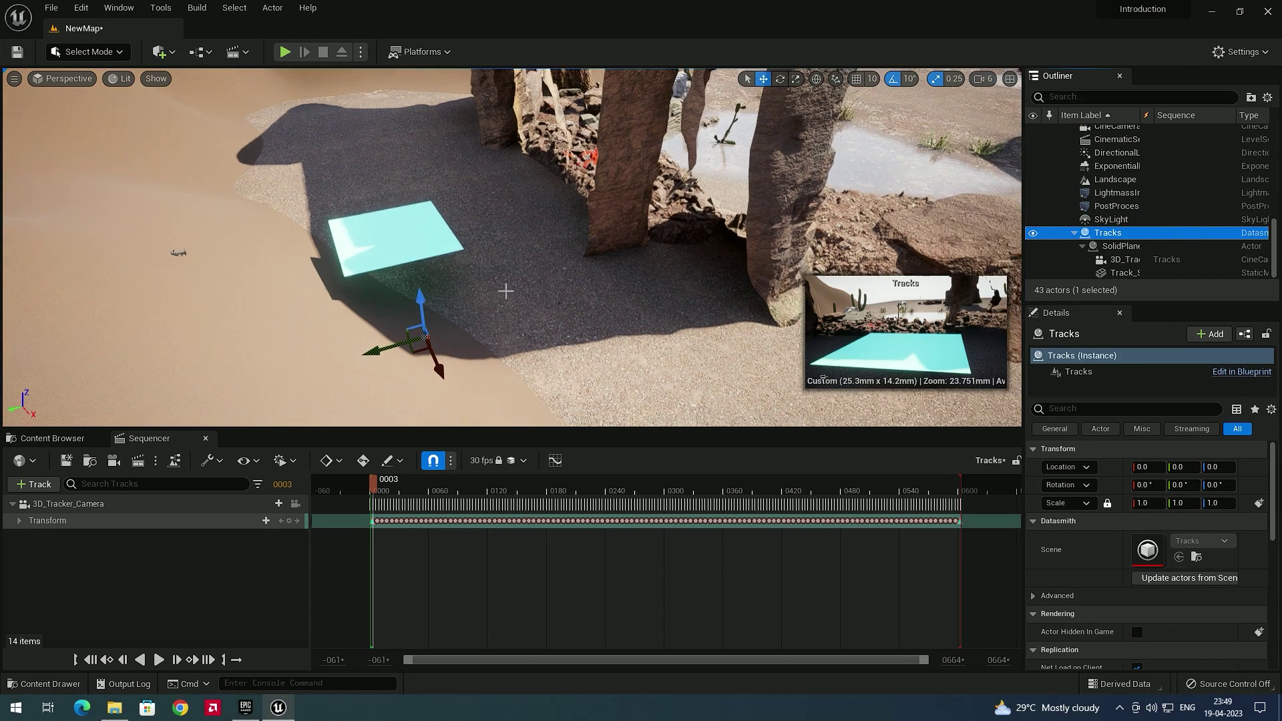
scroll(498, 289, down, 3)
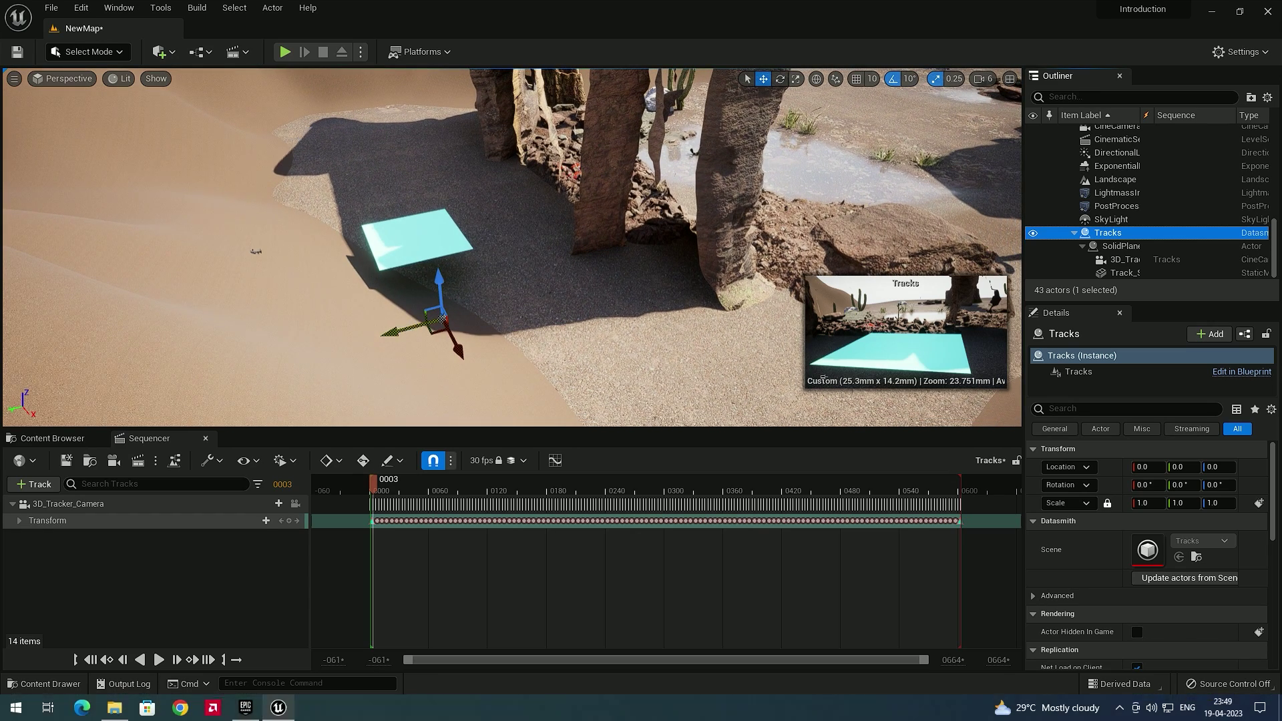
drag(406, 329, 903, 214)
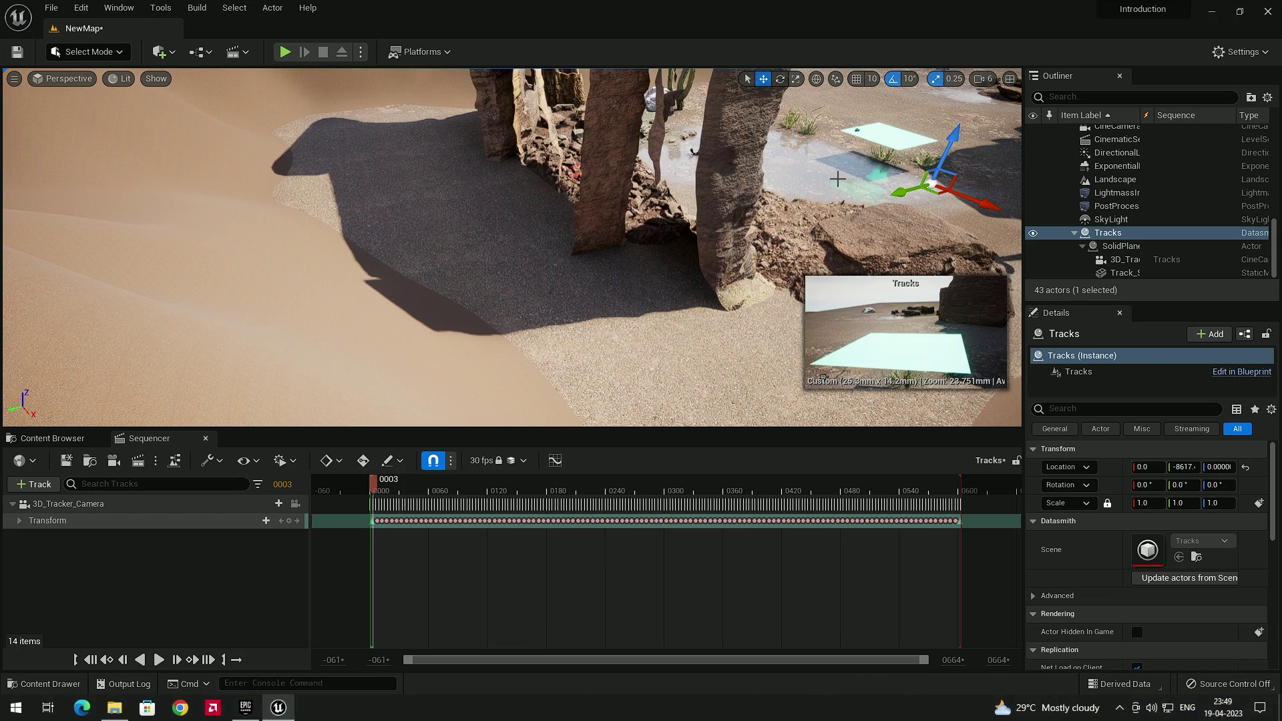
right_drag(829, 173, 767, 190)
drag(615, 287, 808, 278)
mouse_move(911, 344)
right_down()
mouse_move(949, 339)
mouse_move(911, 344)
right_up()
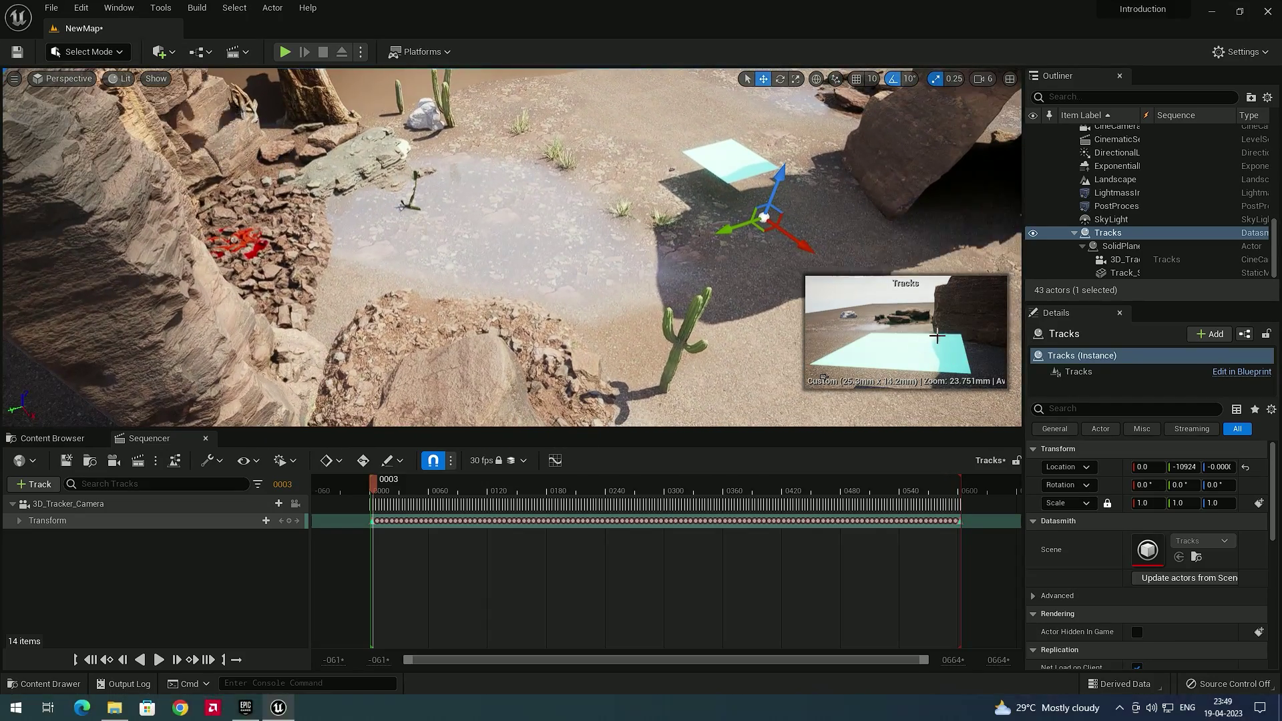
right_drag(784, 219, 830, 221)
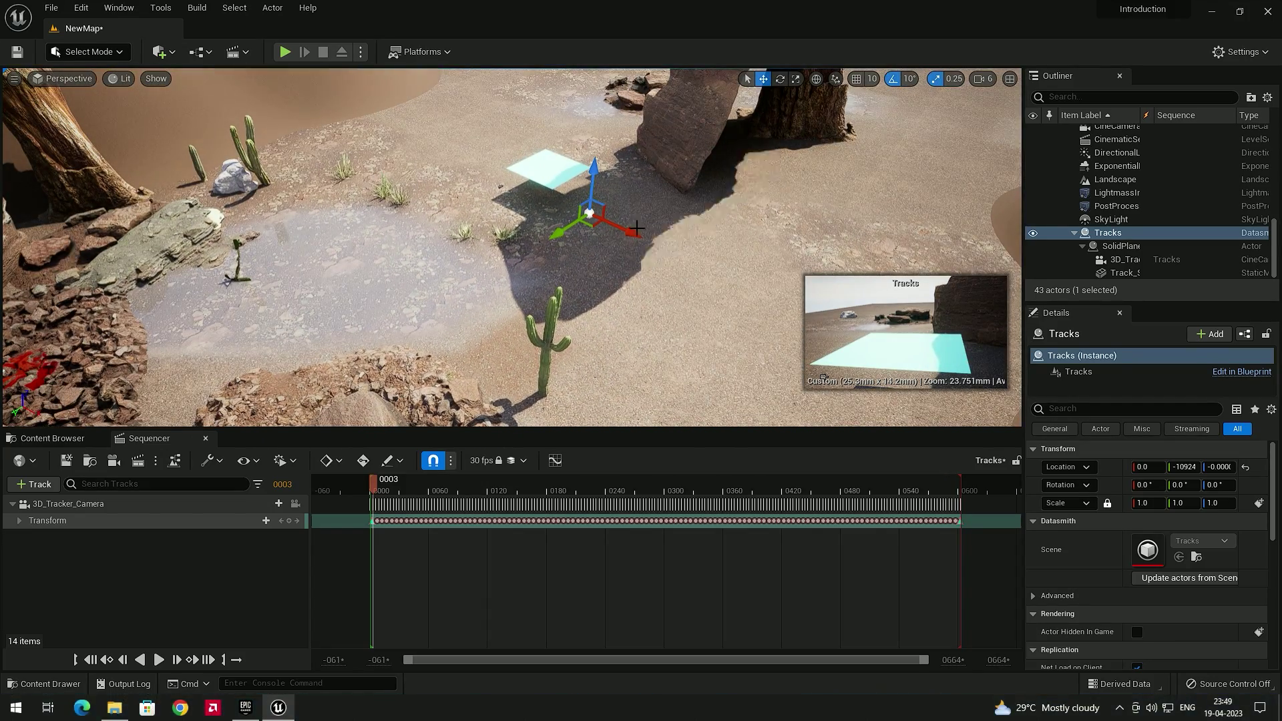
- Rotate the Tracks actor to about 180° around Z and set it on the ground at about X -6299, Y -15852, Z -523
key(e)
drag(625, 231, 440, 153)
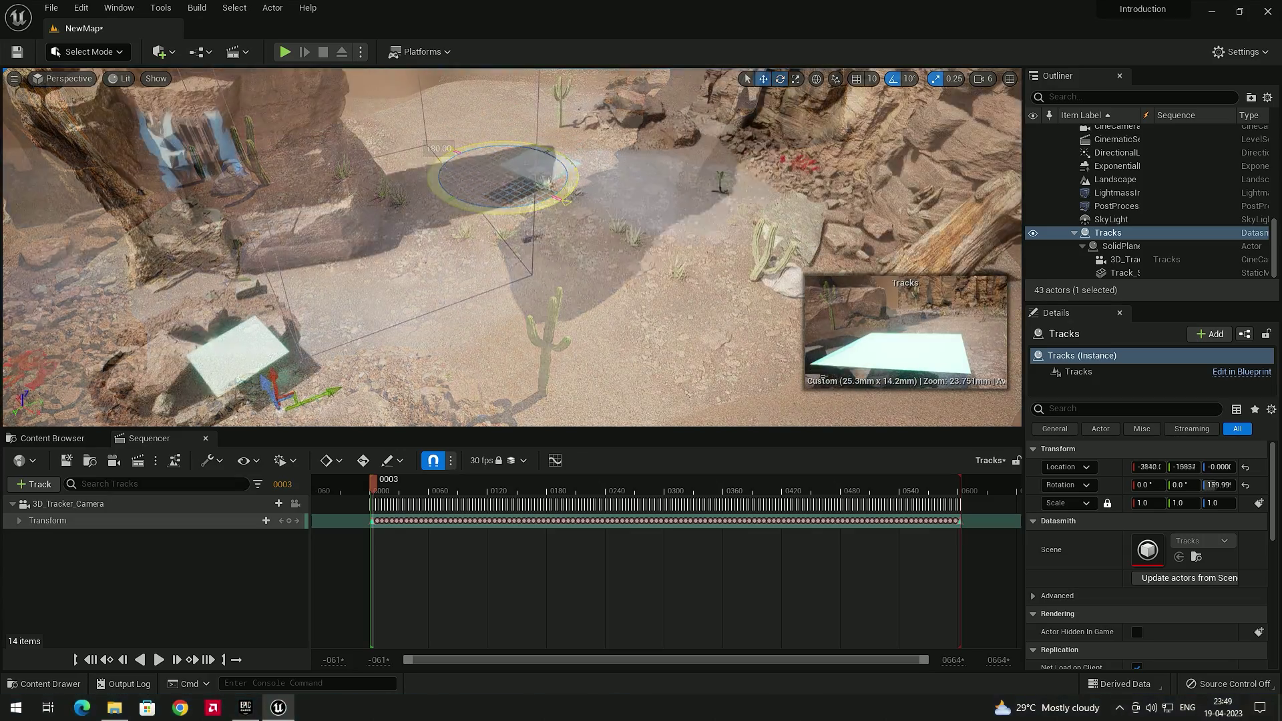
right_drag(672, 215, 601, 248)
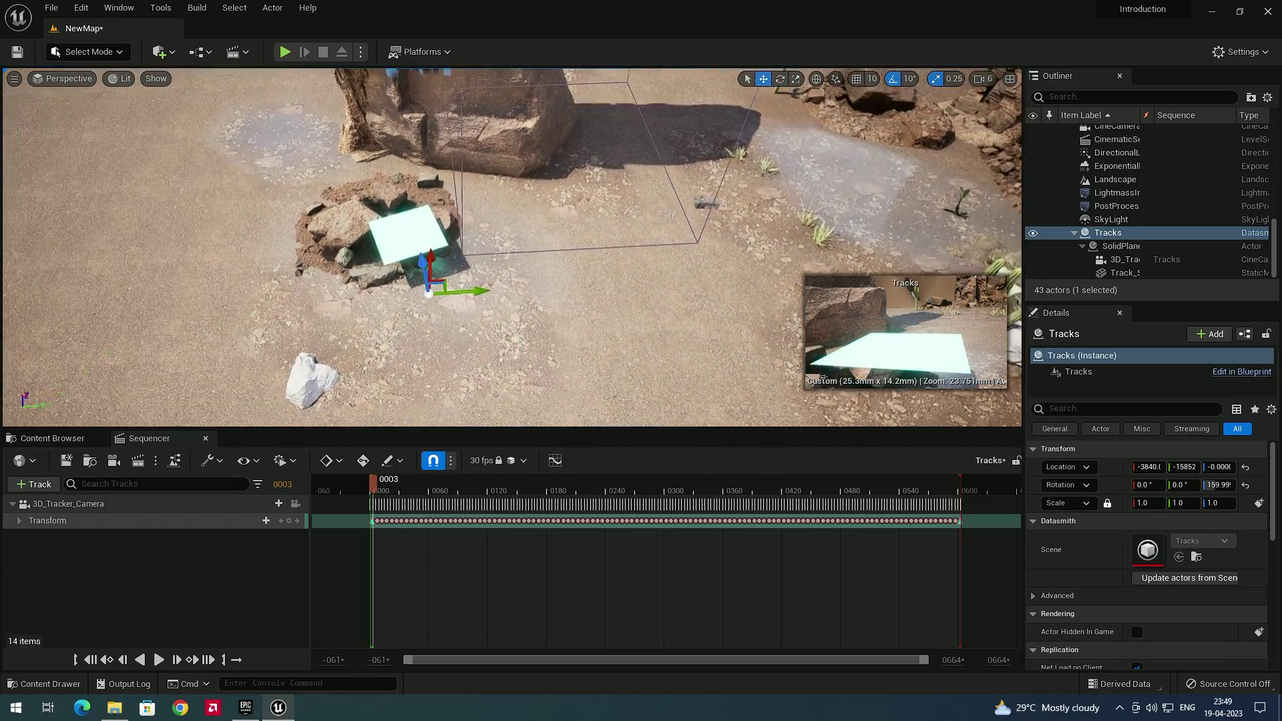
right_drag(440, 267, 654, 247)
drag(439, 267, 497, 286)
right_drag(497, 286, 497, 220)
drag(462, 275, 458, 235)
drag(421, 279, 541, 277)
key(e)
drag(582, 339, 554, 344)
key(w)
drag(542, 278, 539, 312)
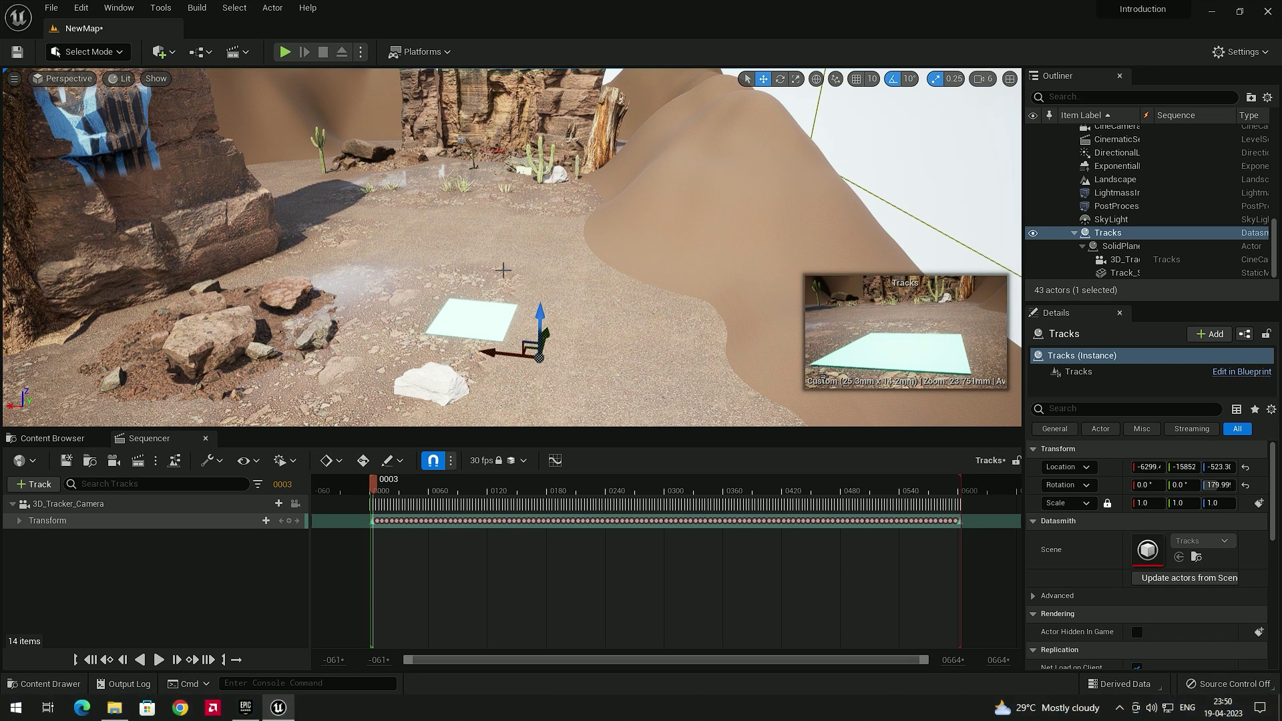
- Look through 3D_Tracker_Camera and play the sequence to check the camera move over the repositioned plane
click(52, 80)
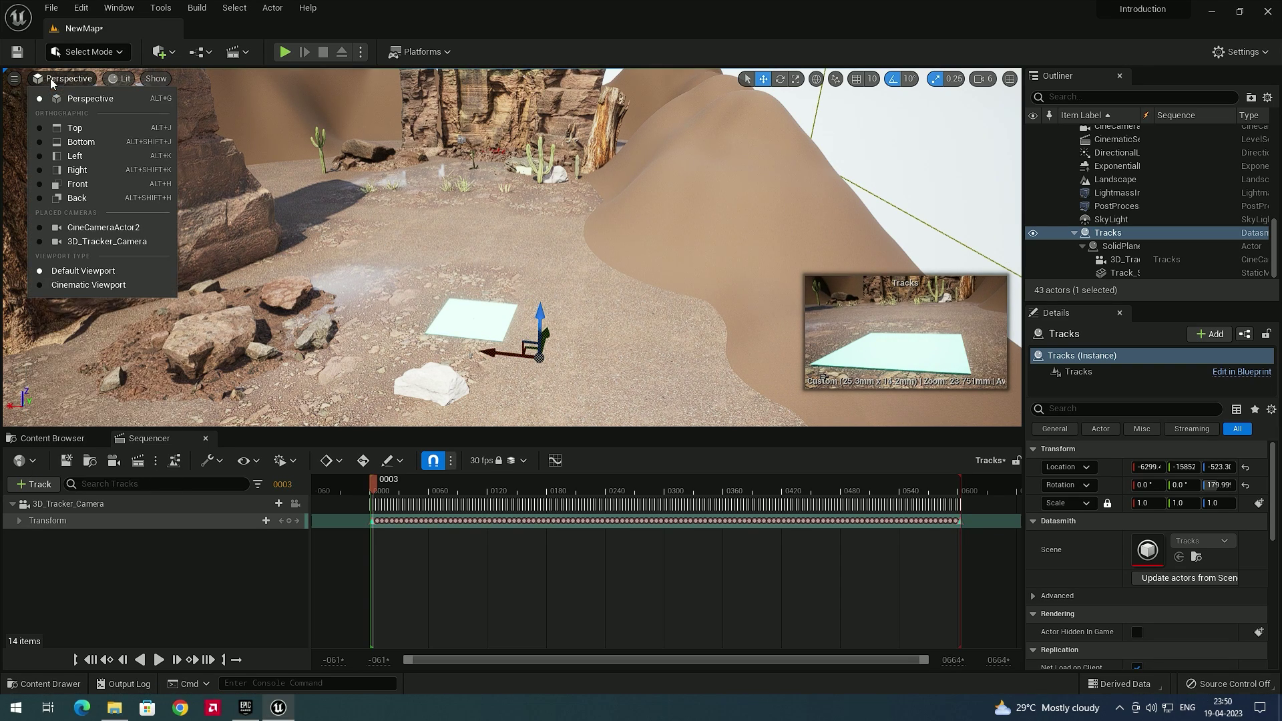
click(108, 242)
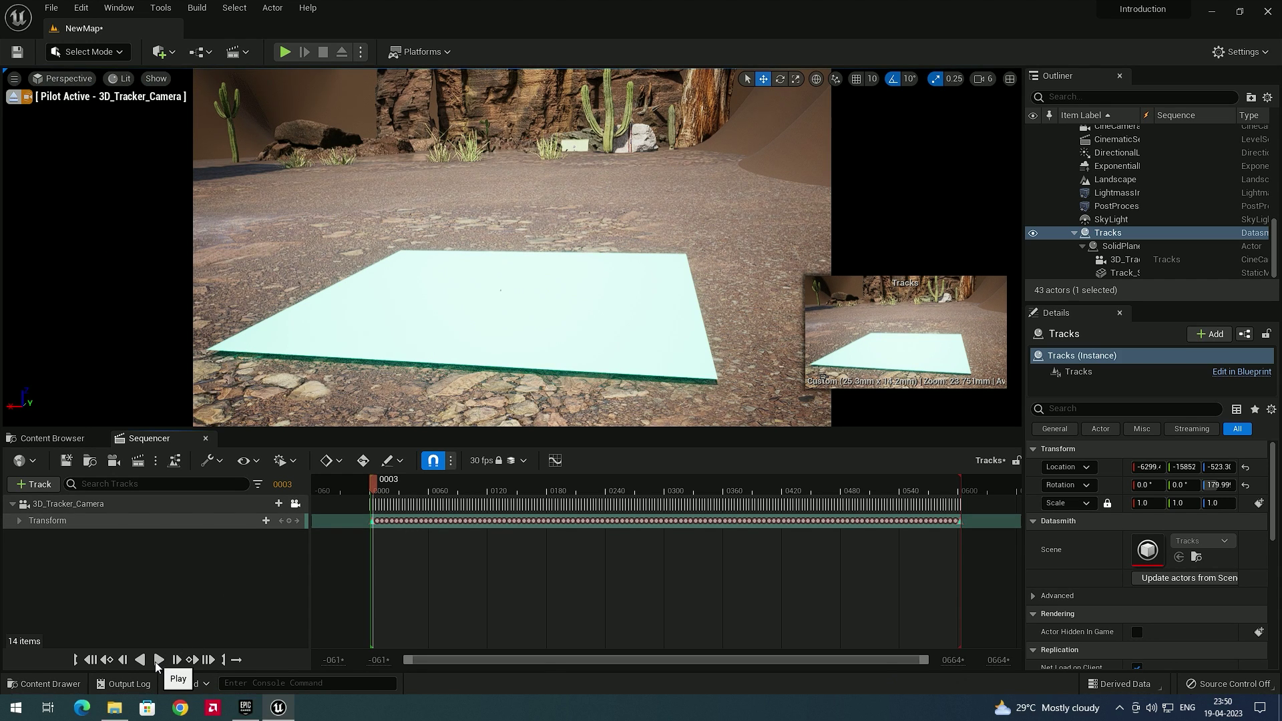
click(158, 659)
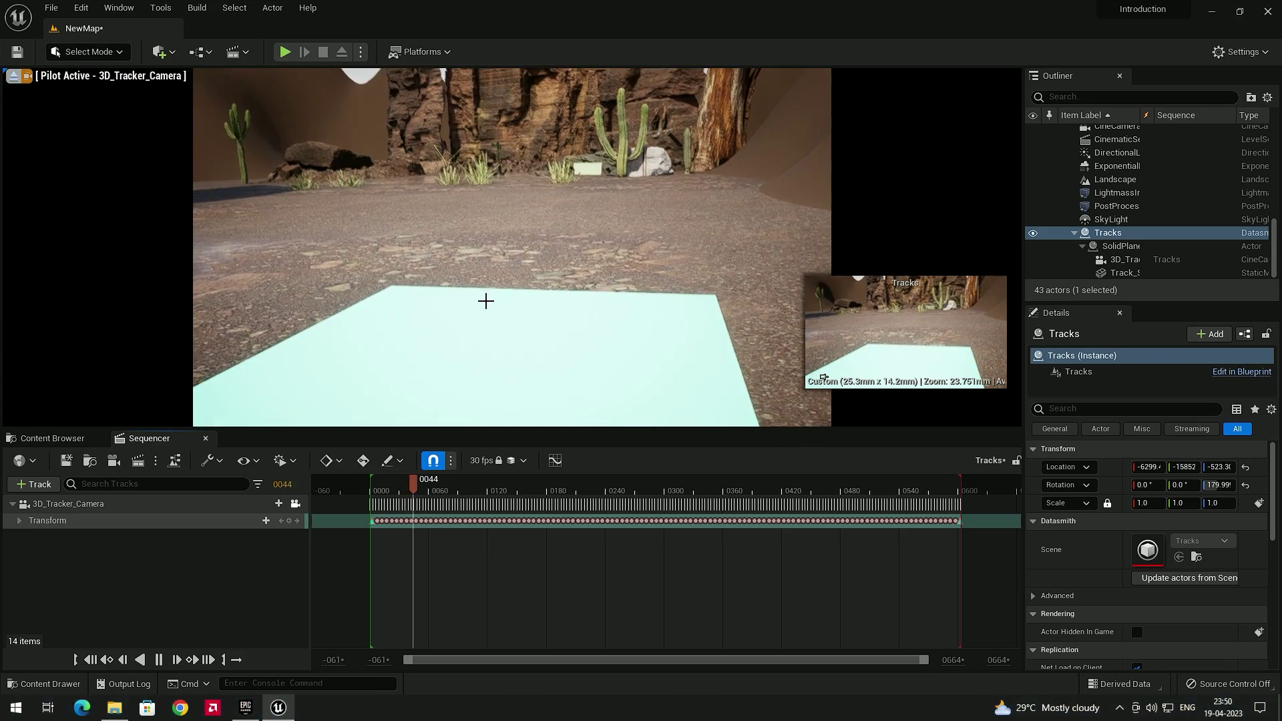